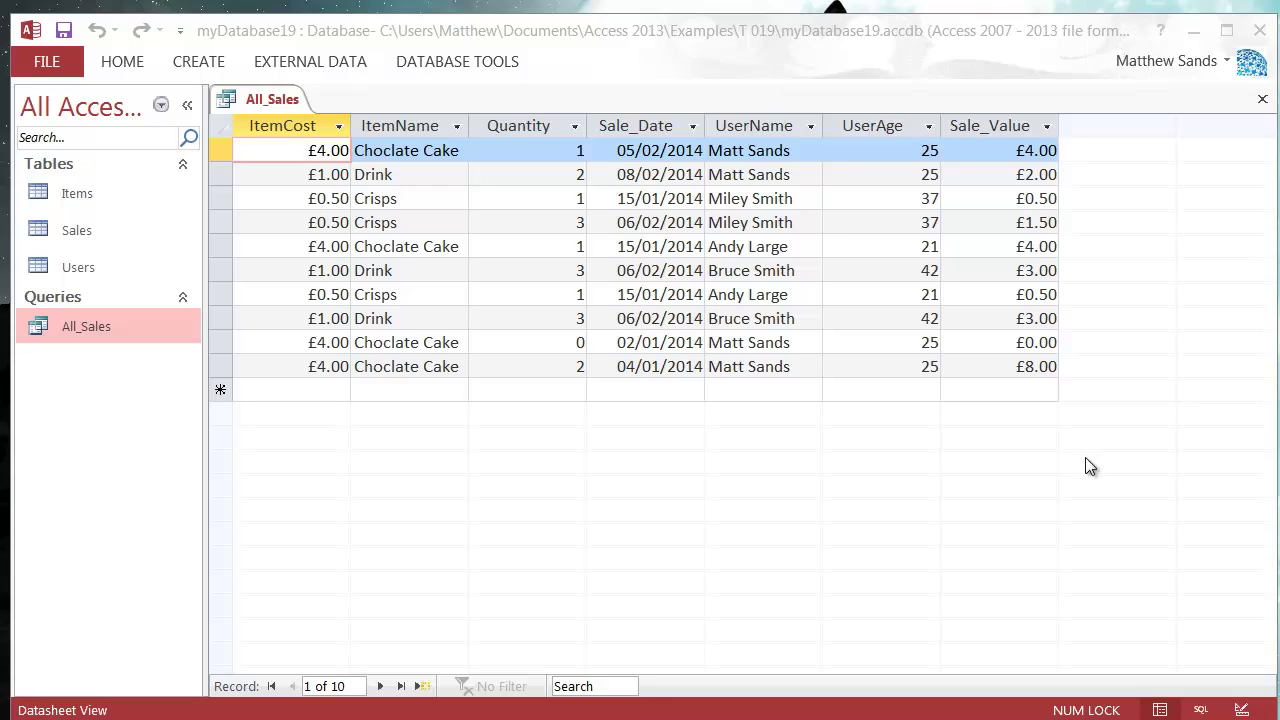
# Close and reopen the All_Sales query, then review its item entries and the blank new-record row.
pyautogui.rightClick(262, 98)
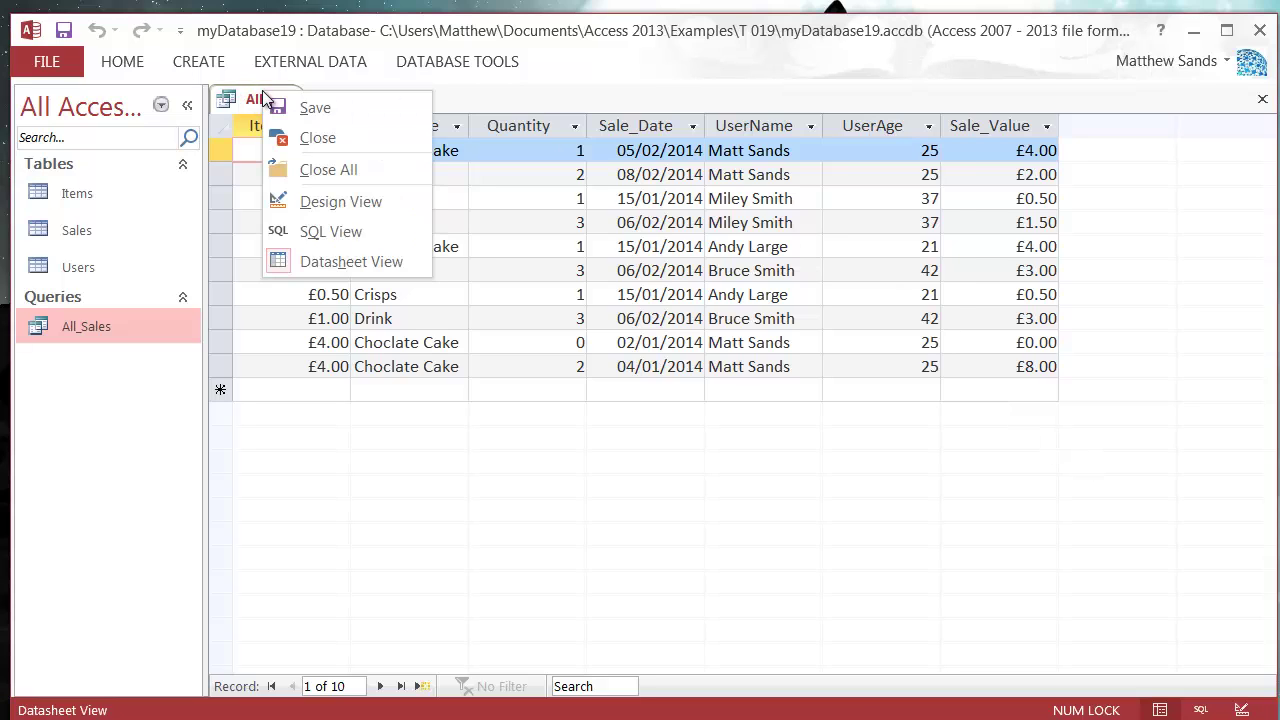
pyautogui.click(320, 139)
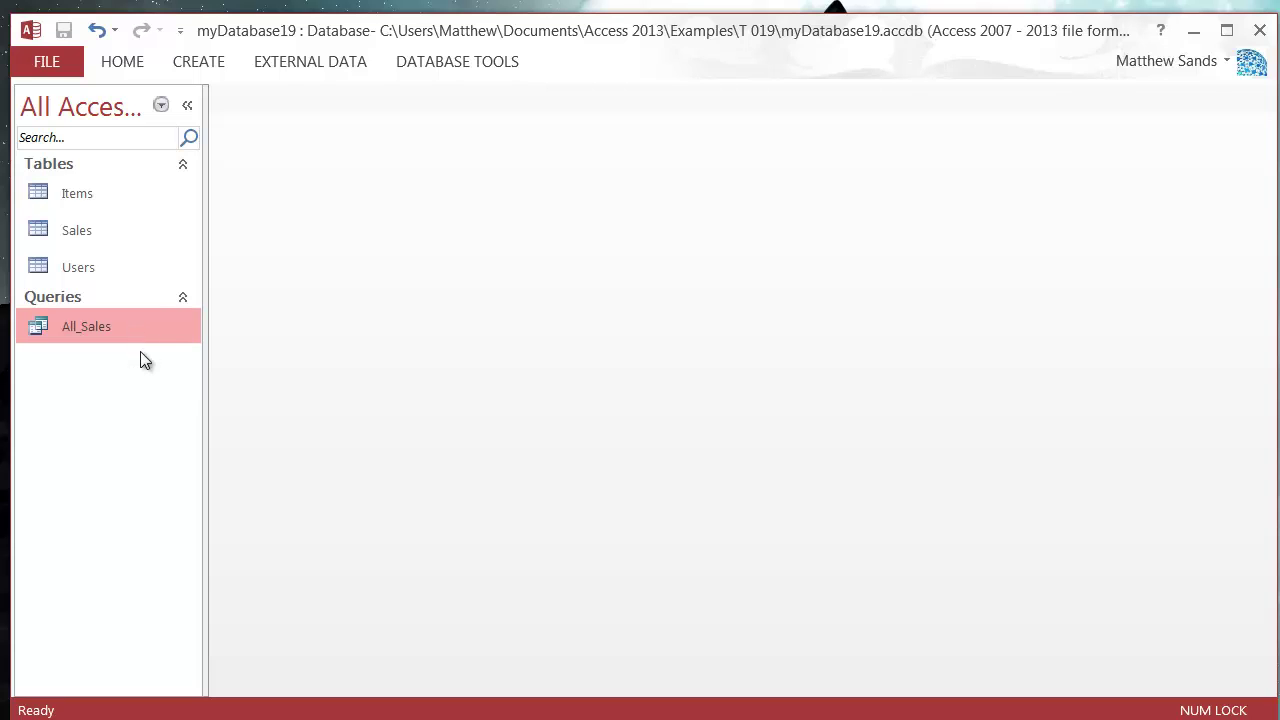
pyautogui.doubleClick(88, 326)
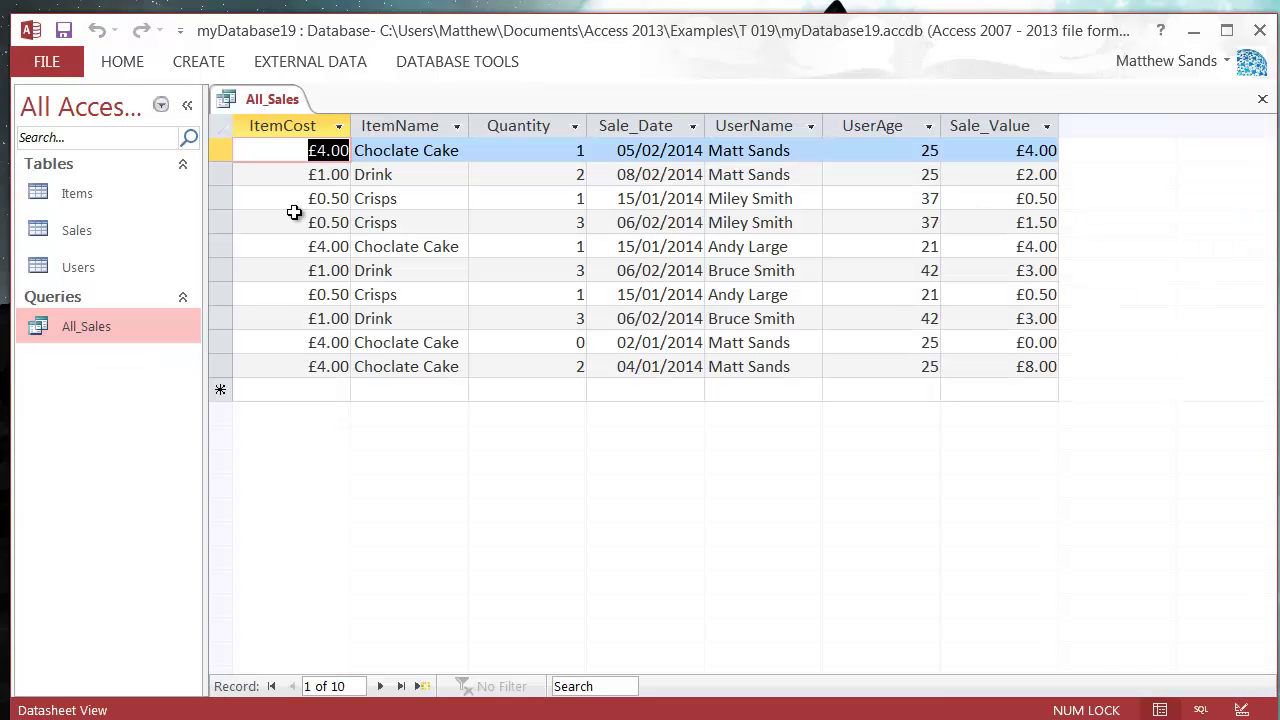
pyautogui.click(420, 180)
pyautogui.click(428, 222)
pyautogui.click(434, 314)
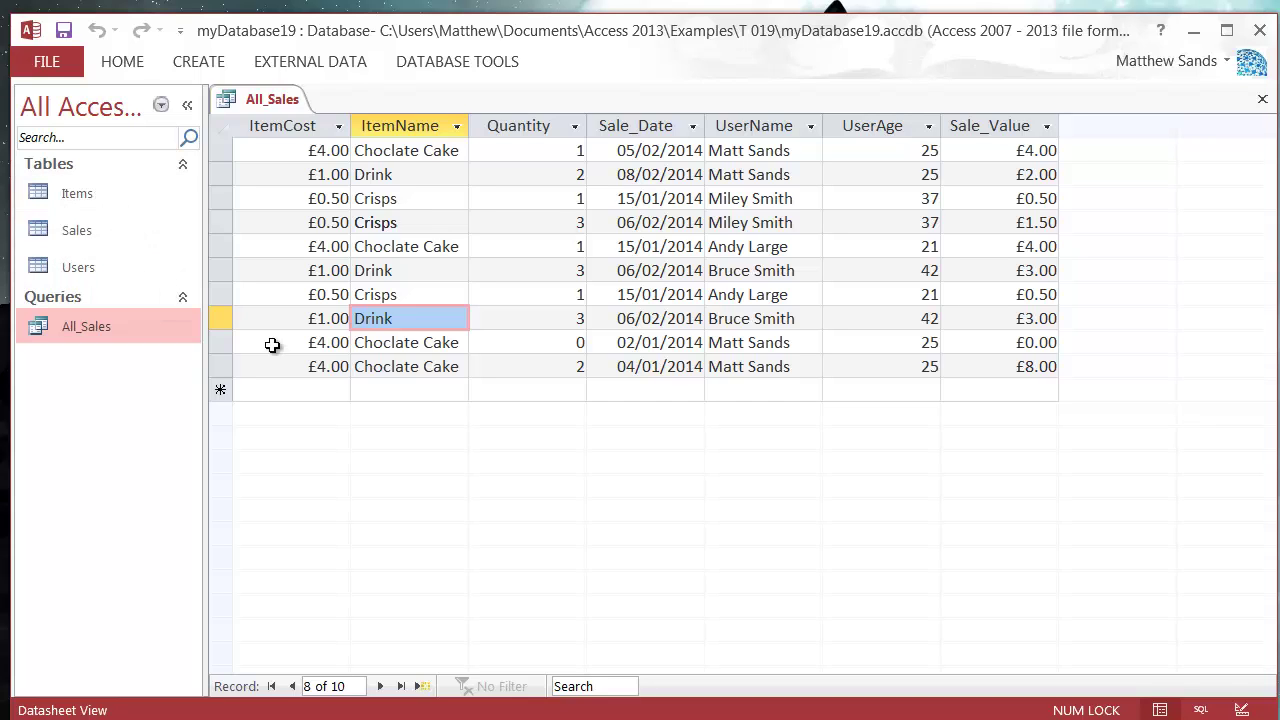
pyautogui.click(427, 392)
pyautogui.click(558, 396)
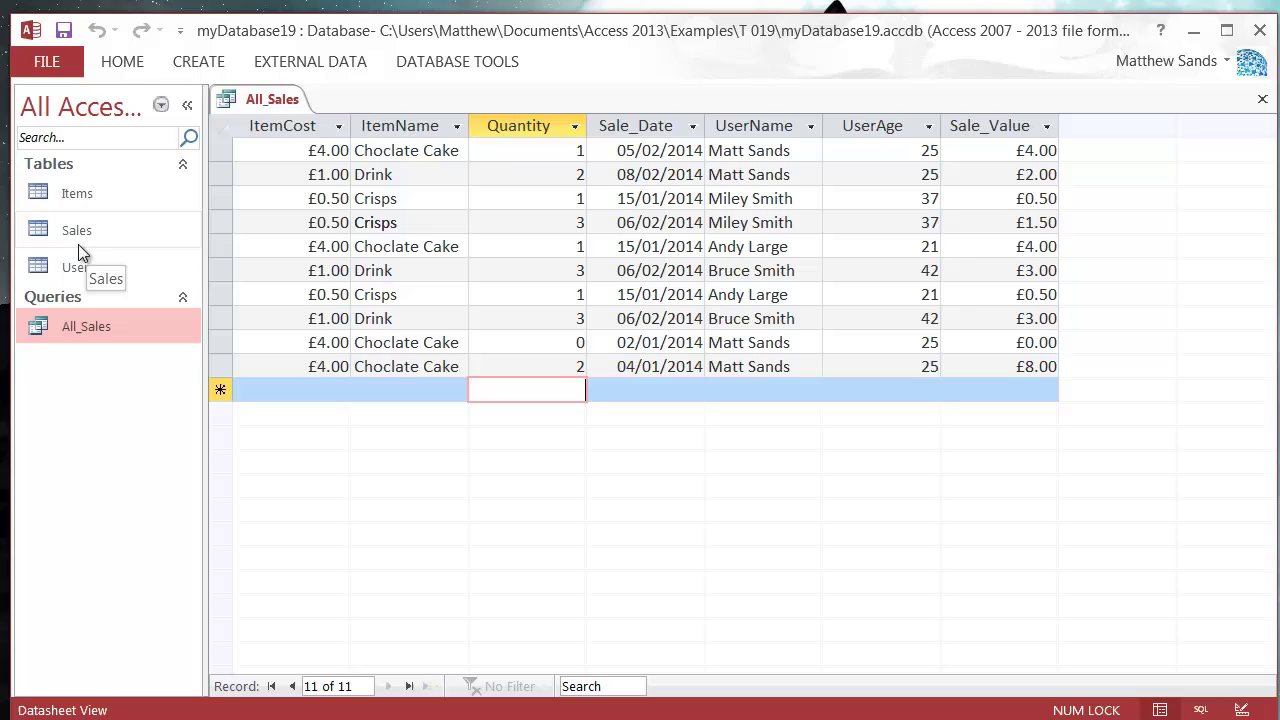
# Open the Items table to check its item numbers, names and costs, then close it.
pyautogui.doubleClick(103, 195)
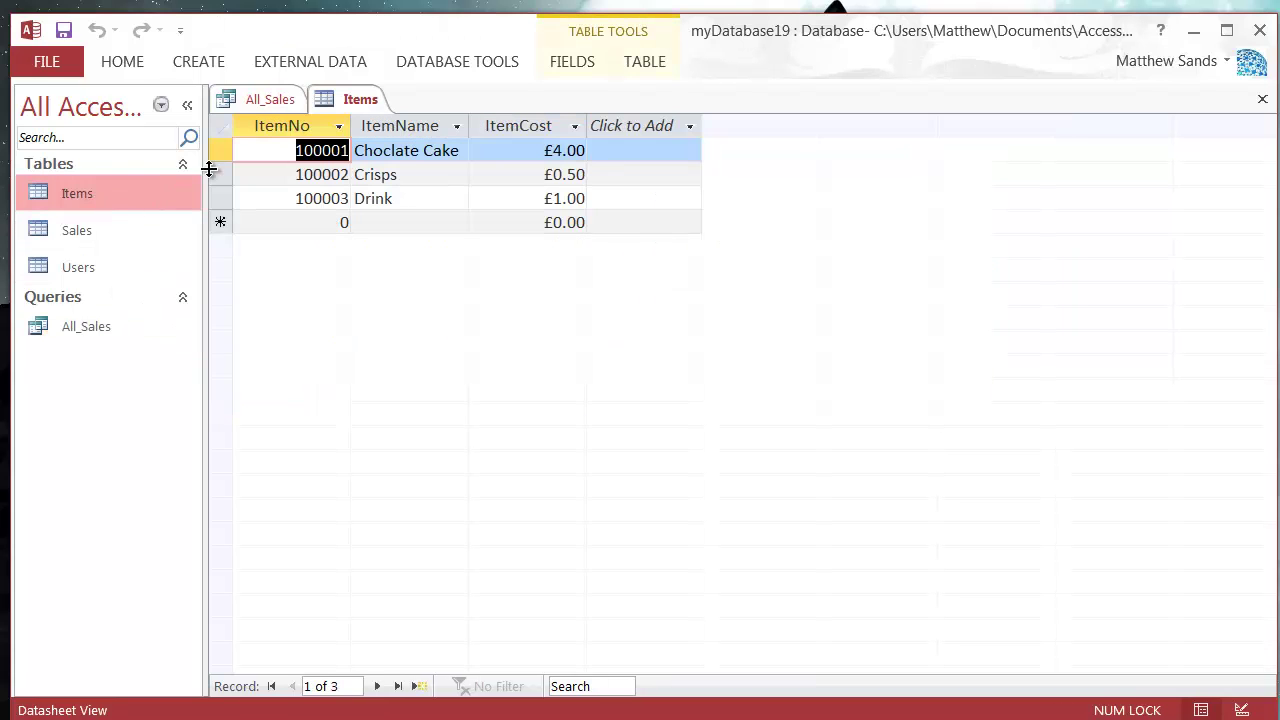
pyautogui.rightClick(341, 116)
pyautogui.click(360, 100)
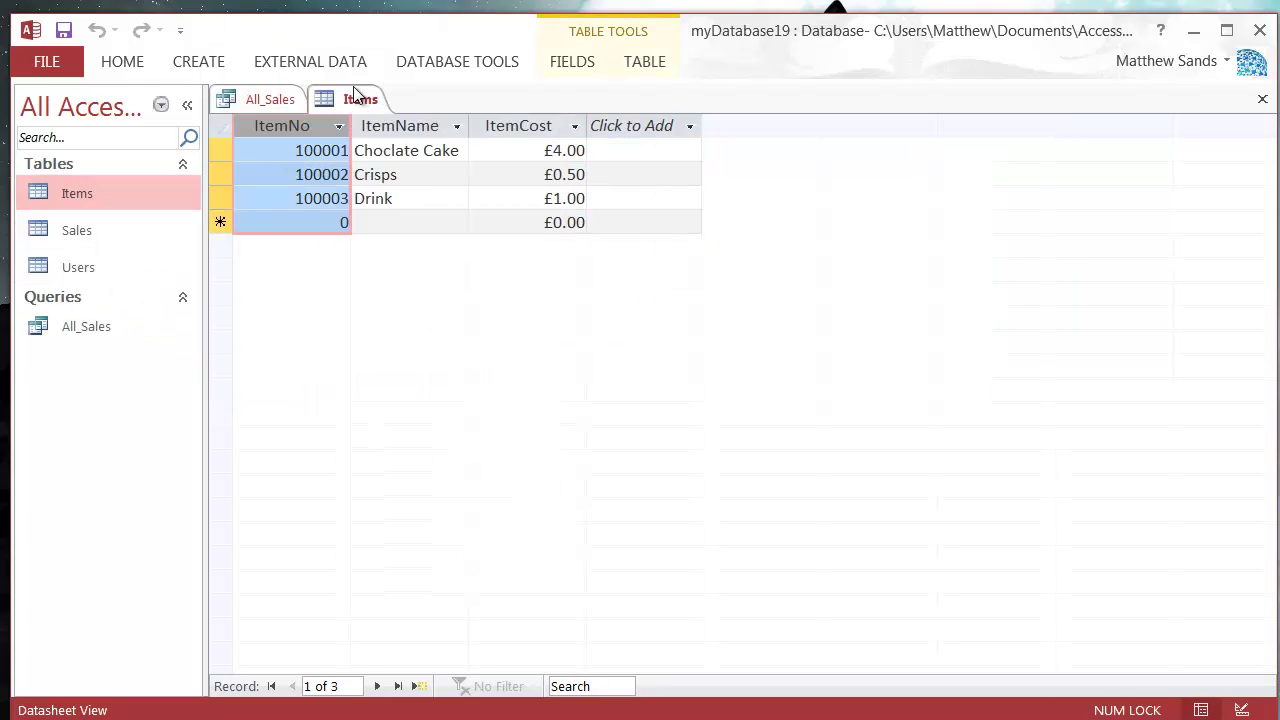
pyautogui.rightClick(360, 100)
pyautogui.click(398, 131)
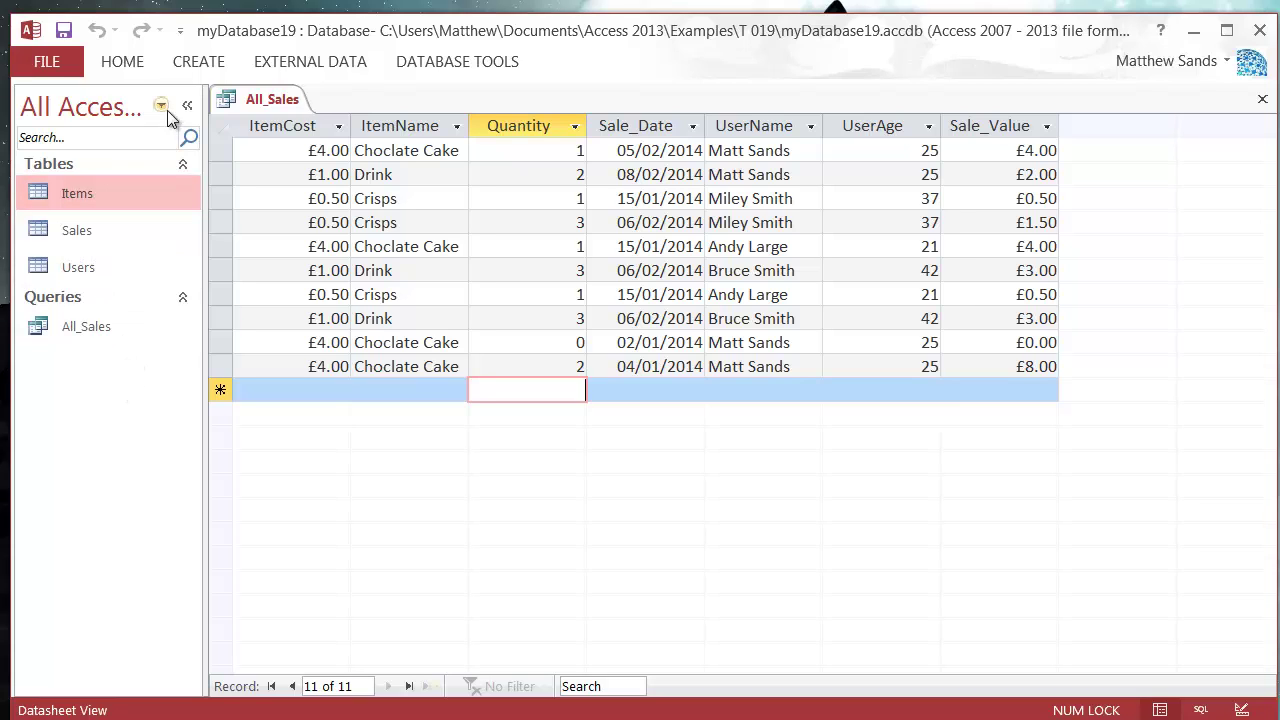
# Create a new query in design view based on the All_Sales query, enlarging its field list to show every field.
pyautogui.click(197, 65)
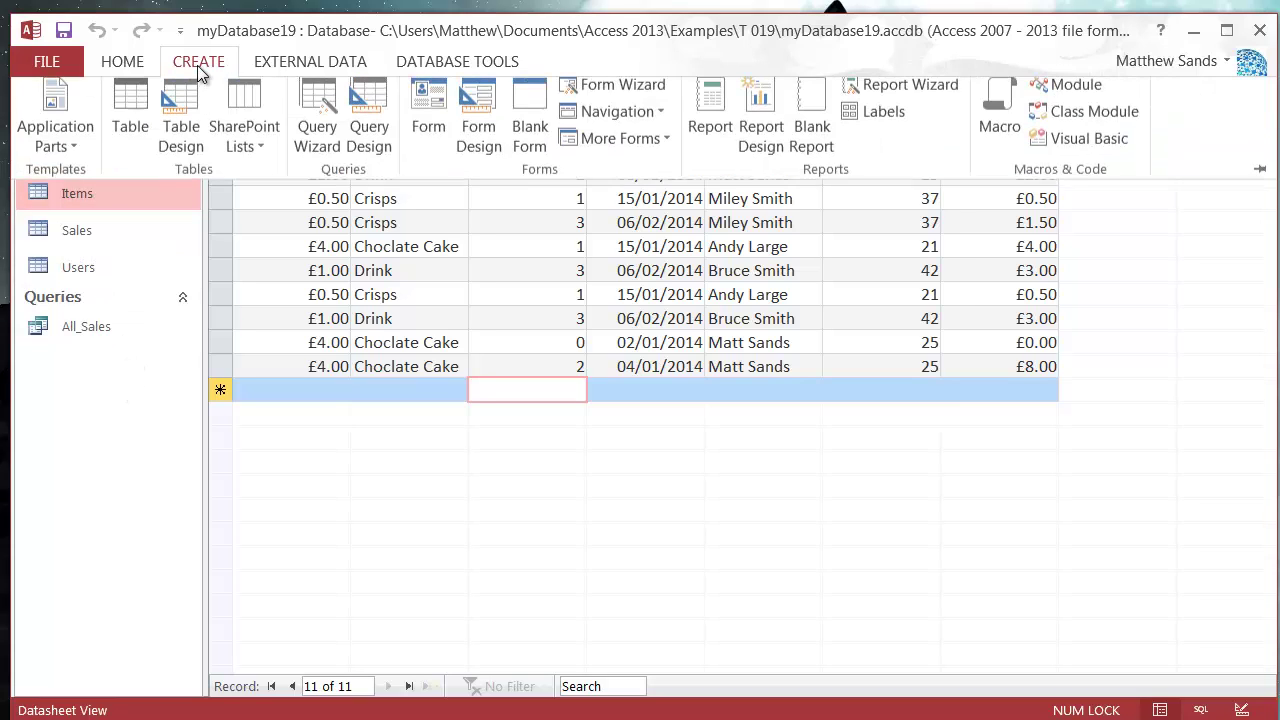
pyautogui.click(368, 130)
pyautogui.moveTo(613, 487); pyautogui.dragTo(563, 169)
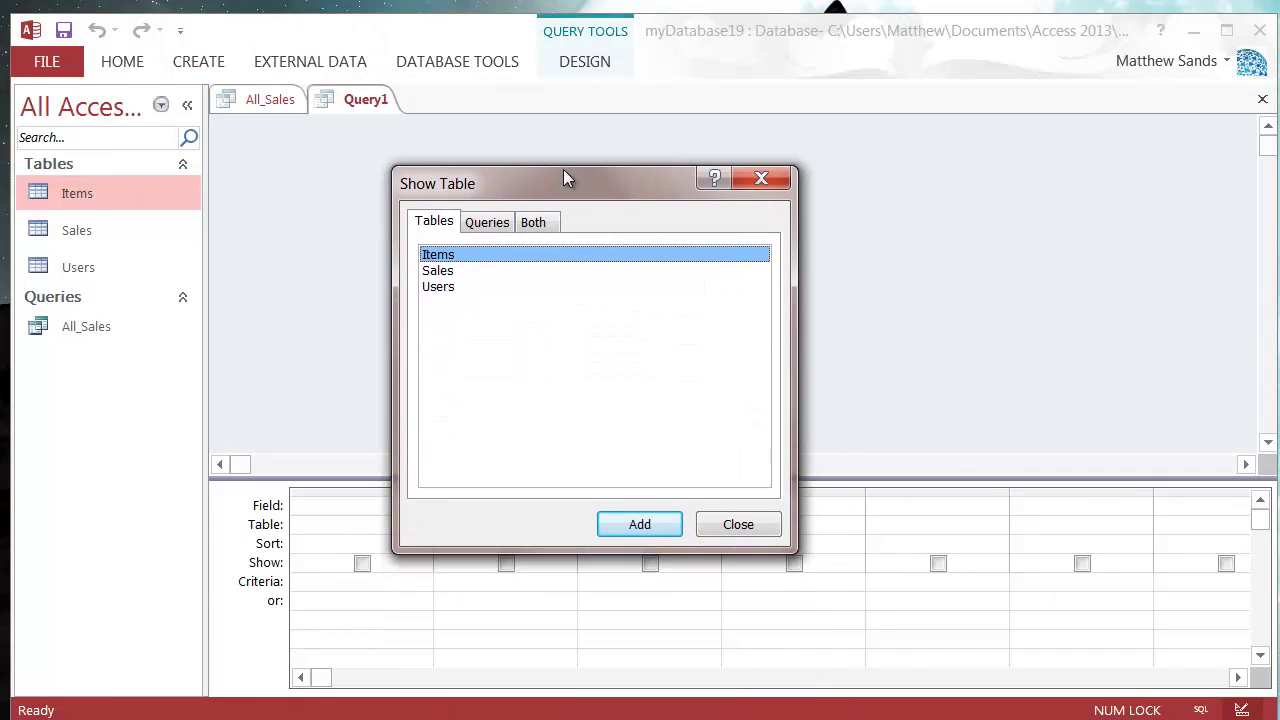
pyautogui.click(497, 215)
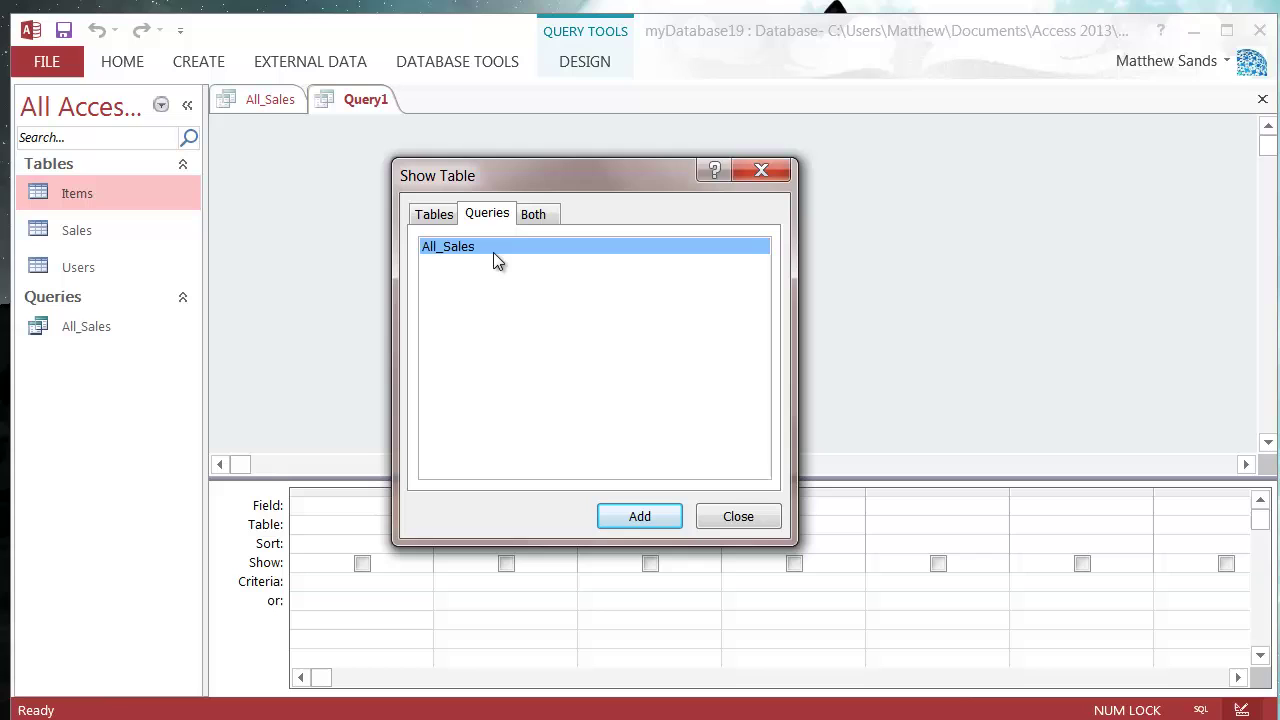
pyautogui.doubleClick(493, 246)
pyautogui.click(723, 518)
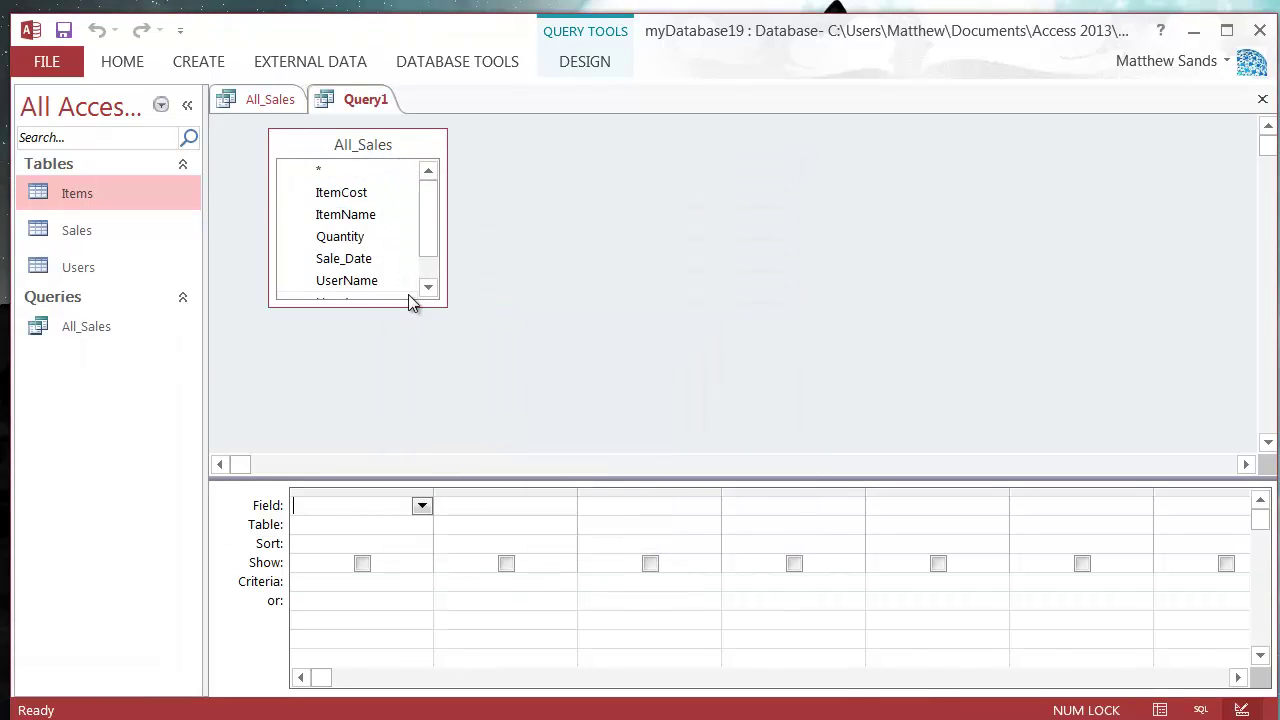
pyautogui.moveTo(446, 305); pyautogui.dragTo(479, 443)
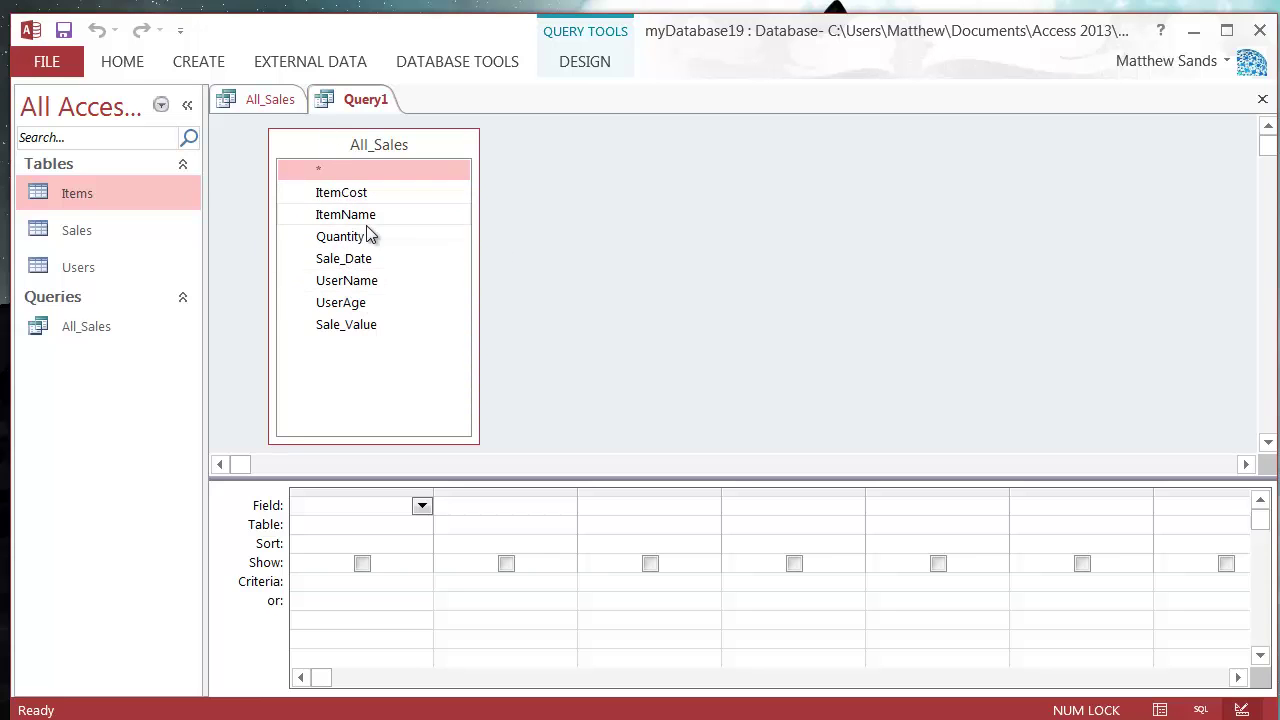
# Compare the All_Sales datasheet with the new query's field list, then close All_Sales.
pyautogui.click(278, 99)
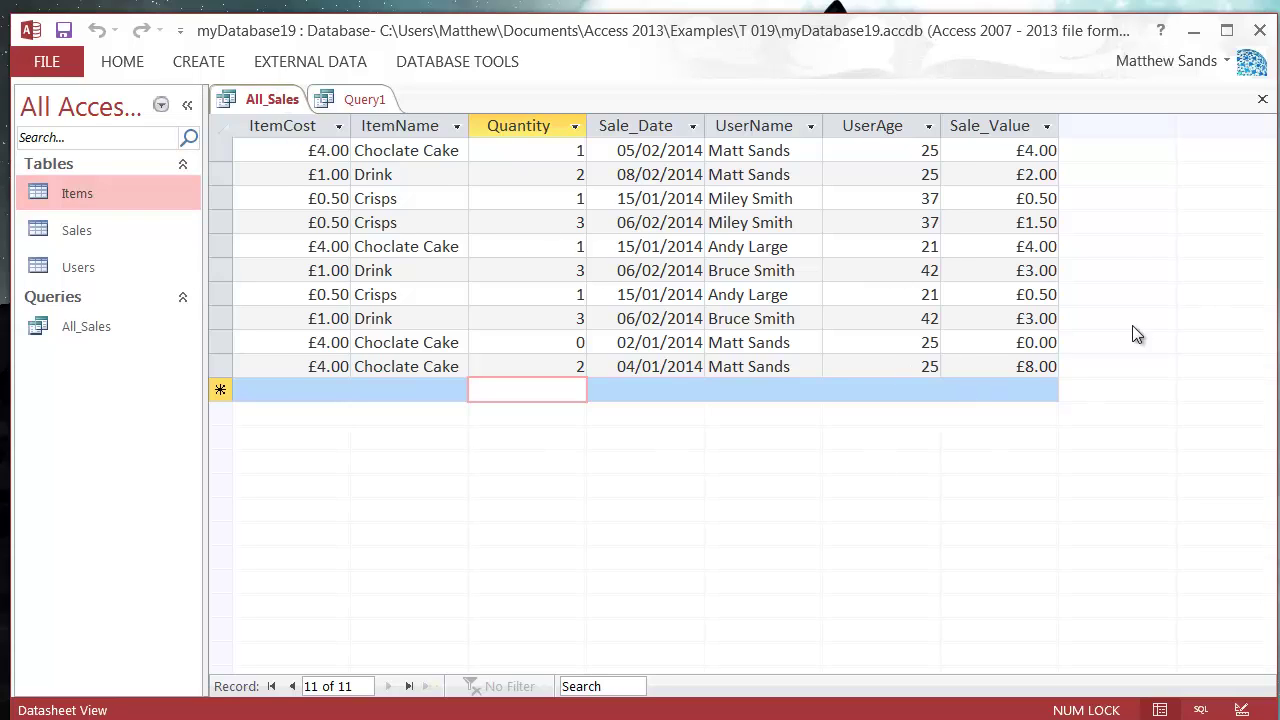
pyautogui.click(357, 100)
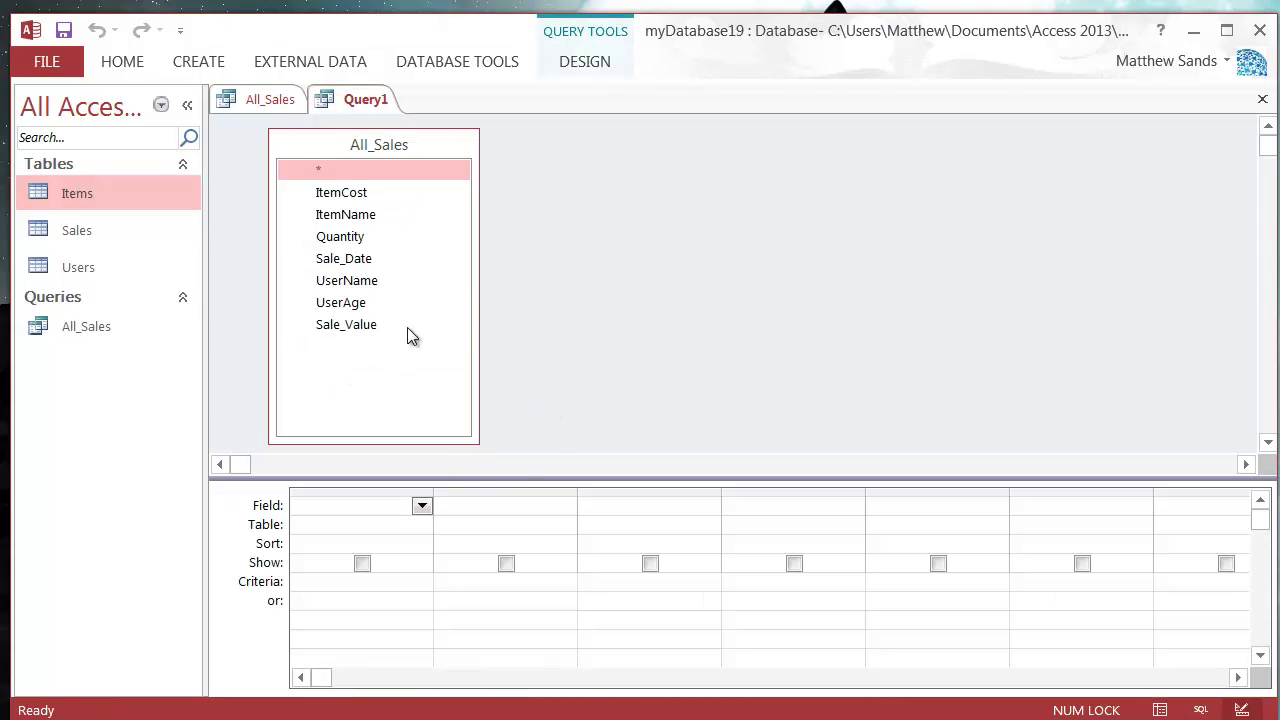
pyautogui.click(265, 99)
pyautogui.rightClick(265, 99)
pyautogui.click(318, 144)
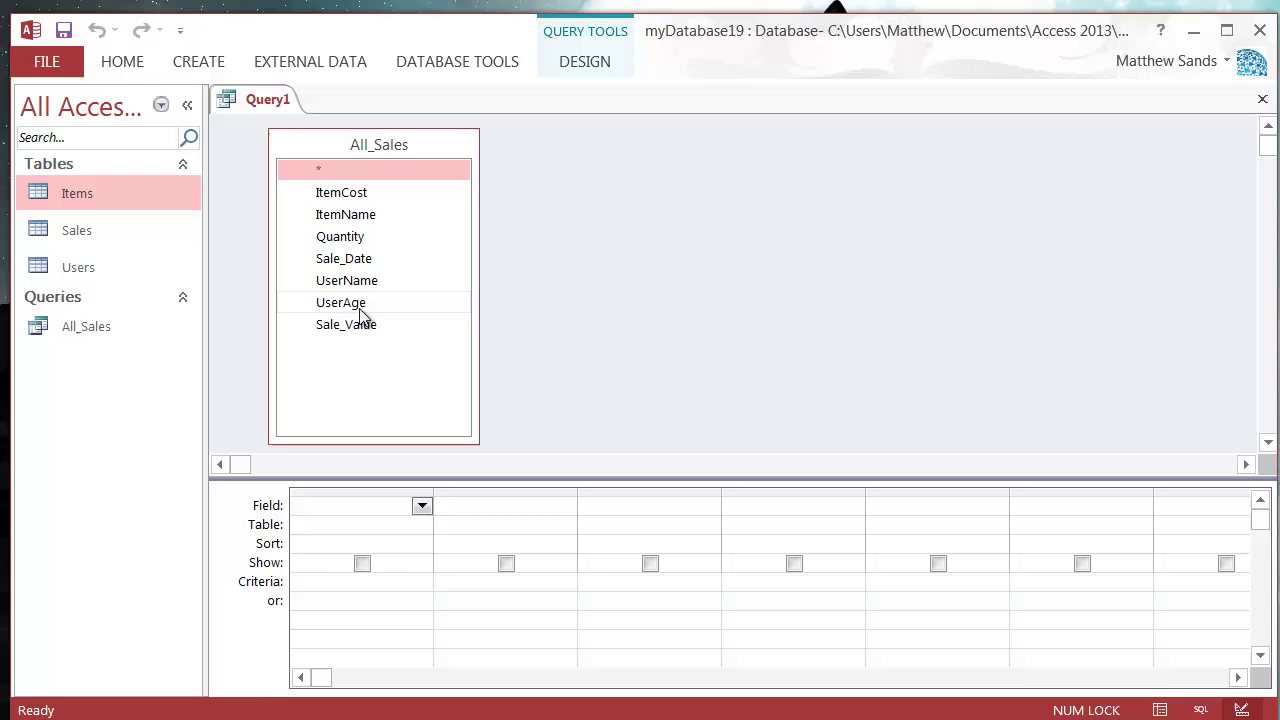
# Add the UserName field to the query grid and enable the Total row so it groups by user.
pyautogui.moveTo(362, 280); pyautogui.dragTo(360, 506)
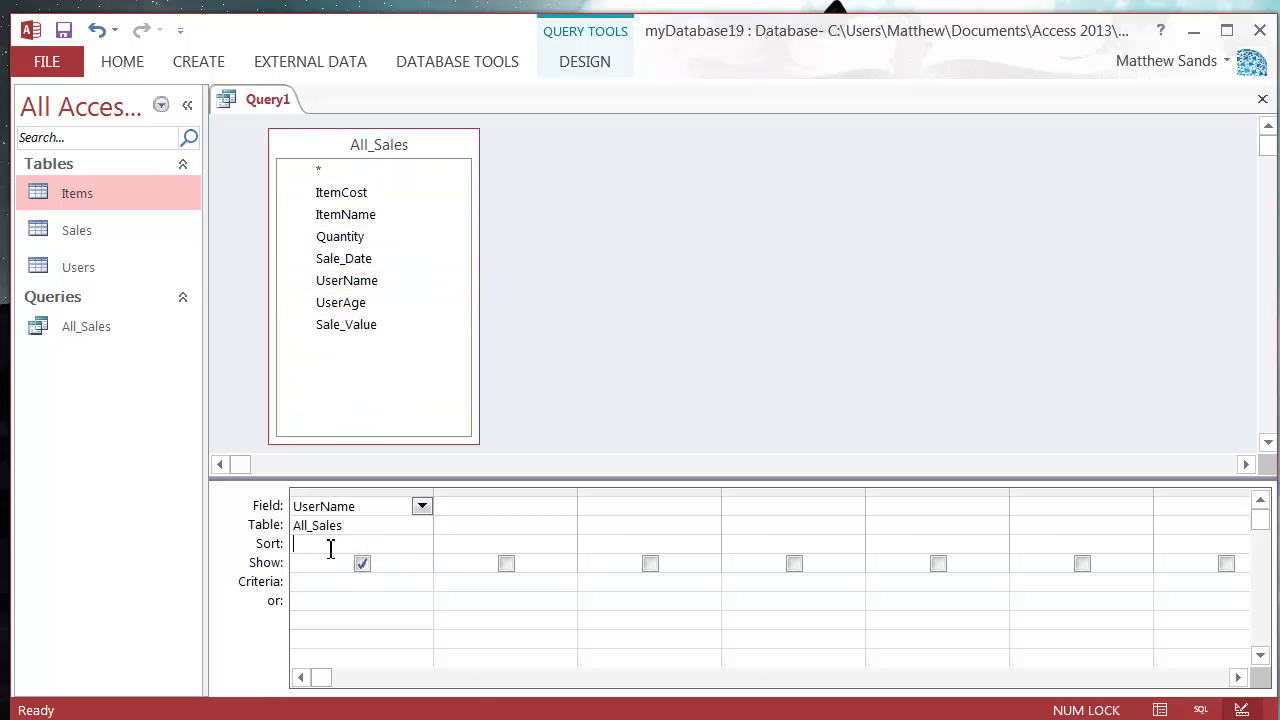
pyautogui.rightClick(334, 545)
pyautogui.click(360, 560)
pyautogui.press('Up')
pyautogui.press('Up')
pyautogui.press('Up')
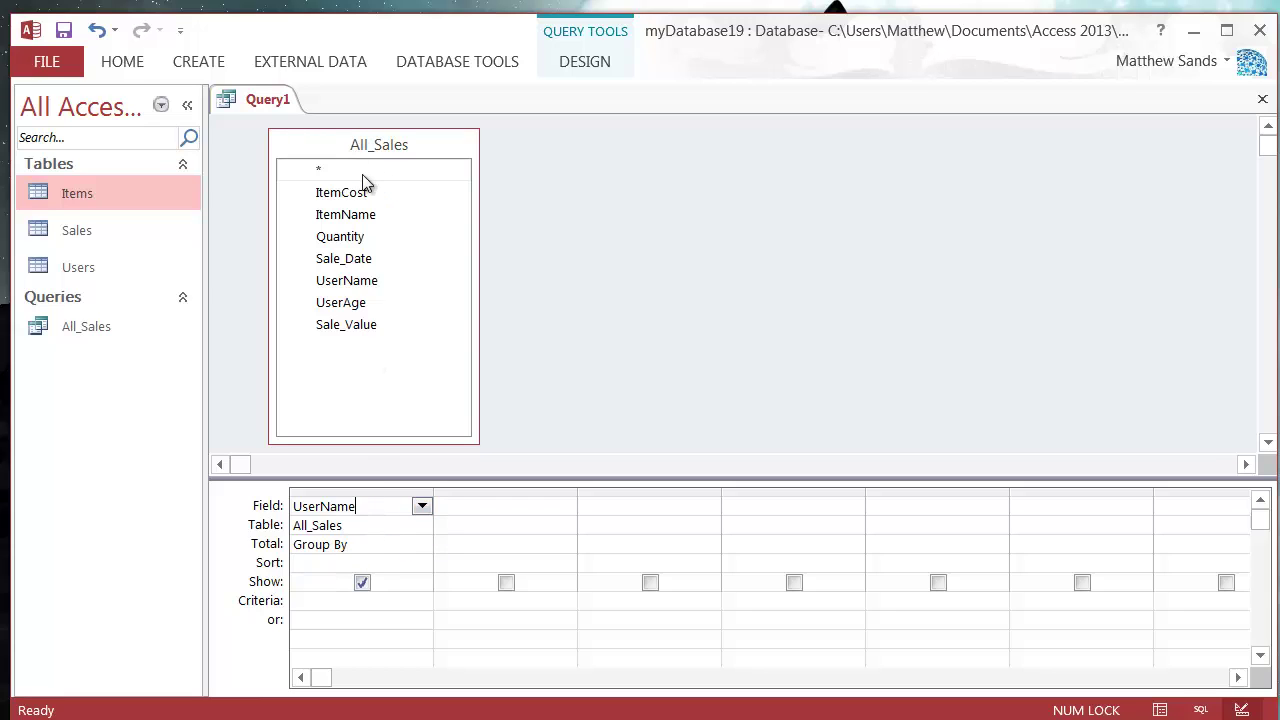
# Add the Sale_Value field as the second query column and set its total to Sum.
pyautogui.moveTo(367, 332); pyautogui.dragTo(531, 513)
pyautogui.click(558, 545)
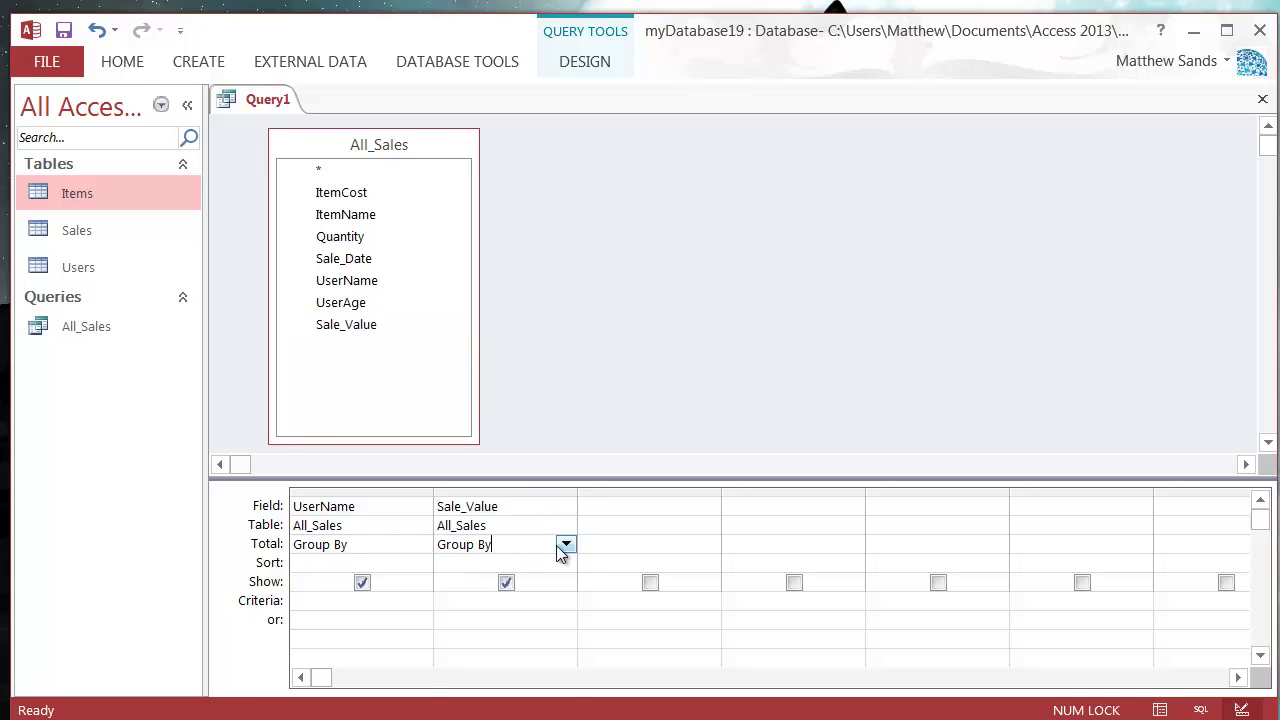
pyautogui.click(565, 544)
pyautogui.click(526, 583)
pyautogui.click(480, 566)
# Save the new query as Money_Spent_Per_User.
pyautogui.rightClick(264, 102)
pyautogui.click(324, 116)
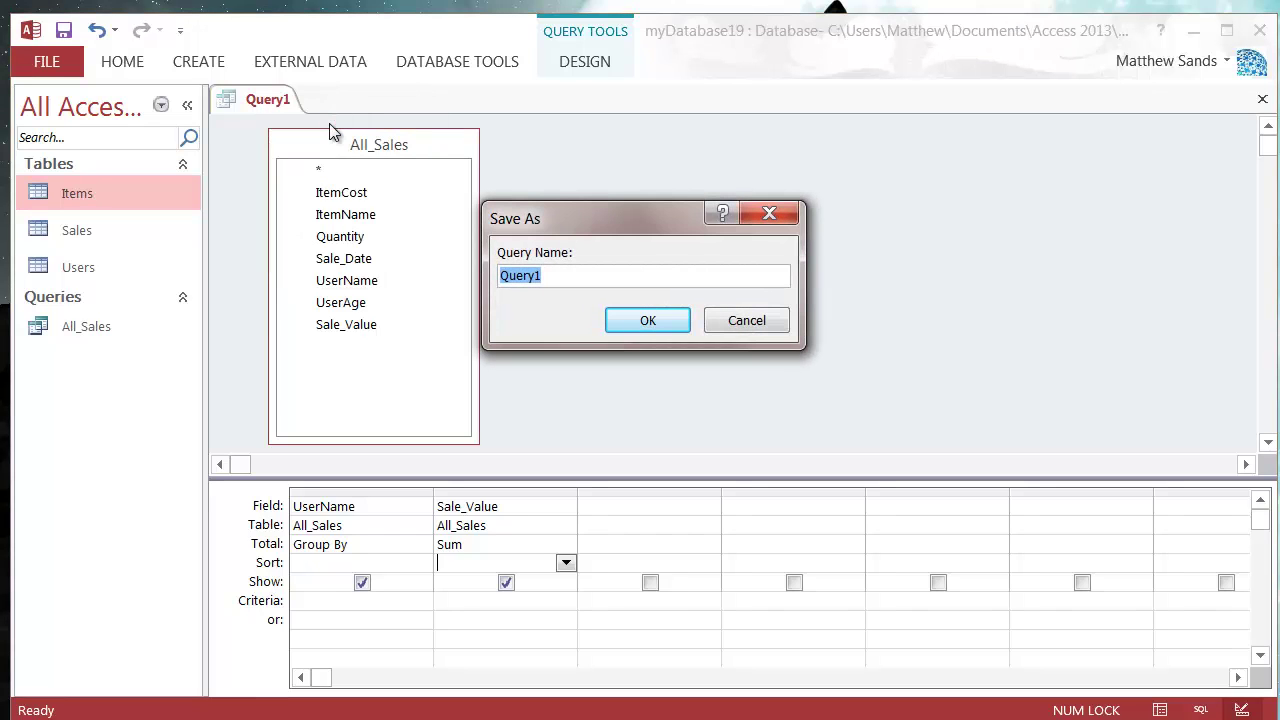
pyautogui.write('Money_Spent')
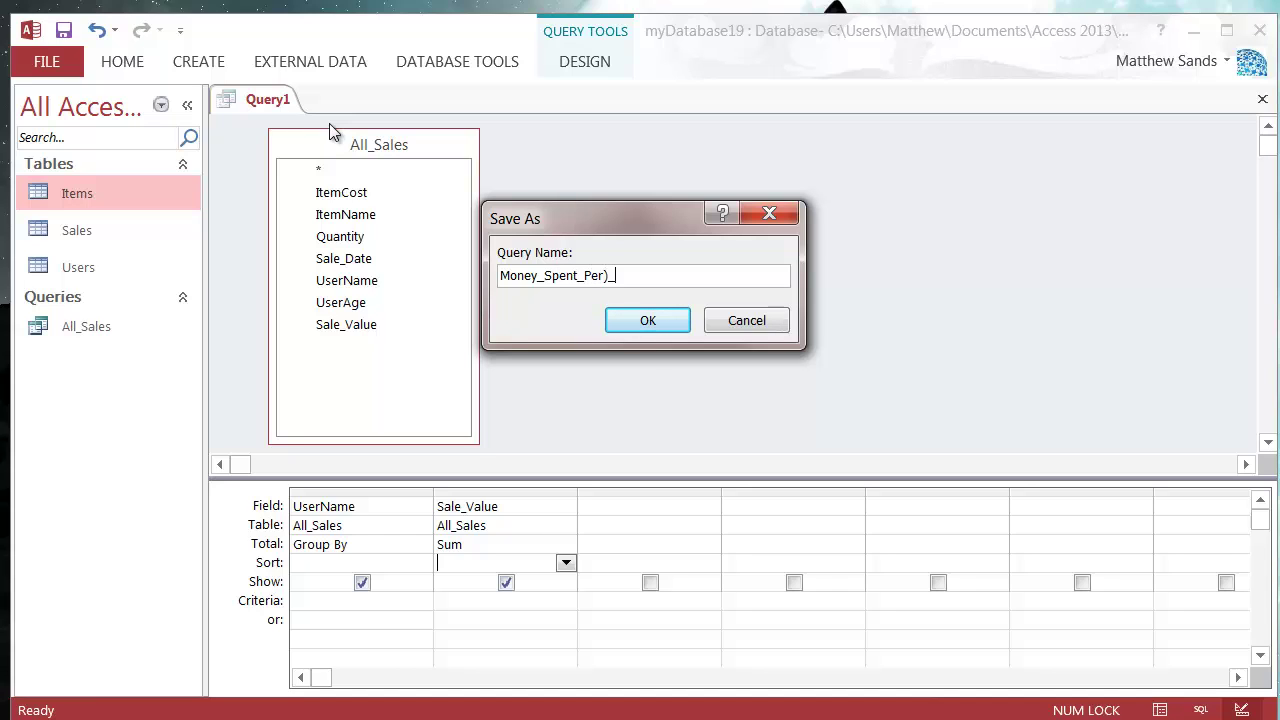
pyautogui.write('_Per_User')
pyautogui.press('Return')
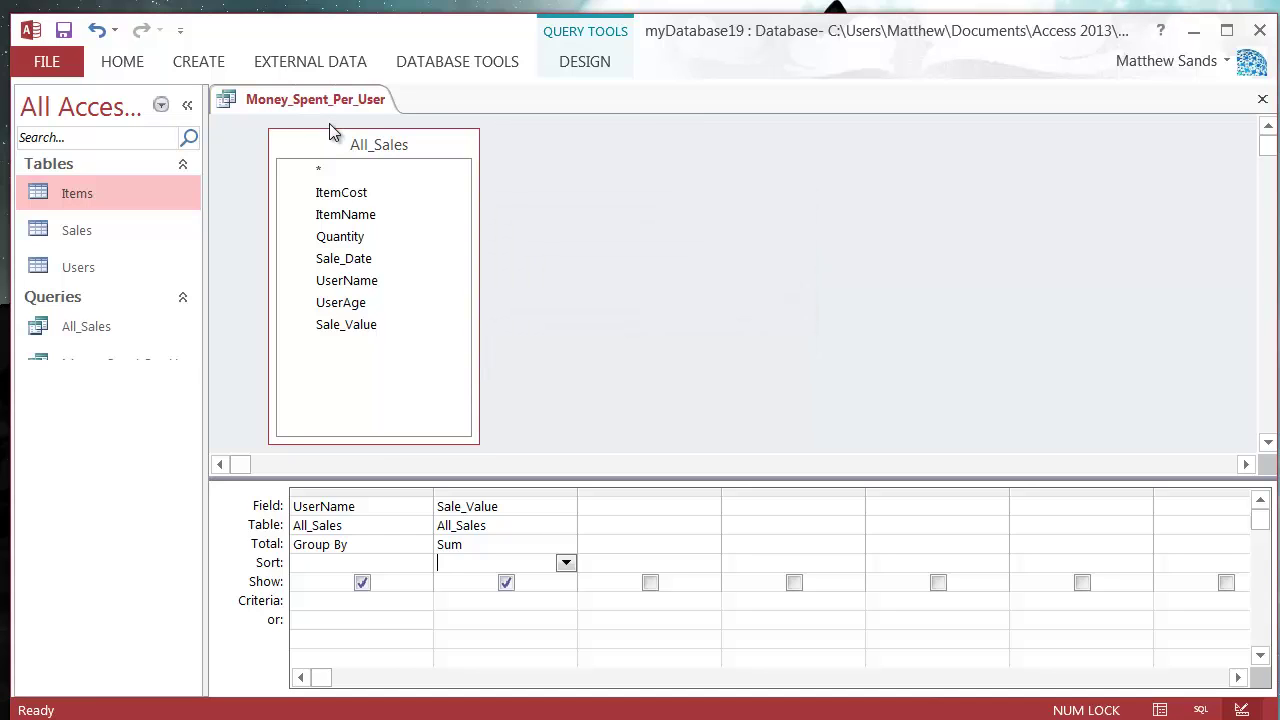
# Show the Money_Spent_Per_User query in Datasheet View and examine the summed sale value for each user.
pyautogui.rightClick(332, 102)
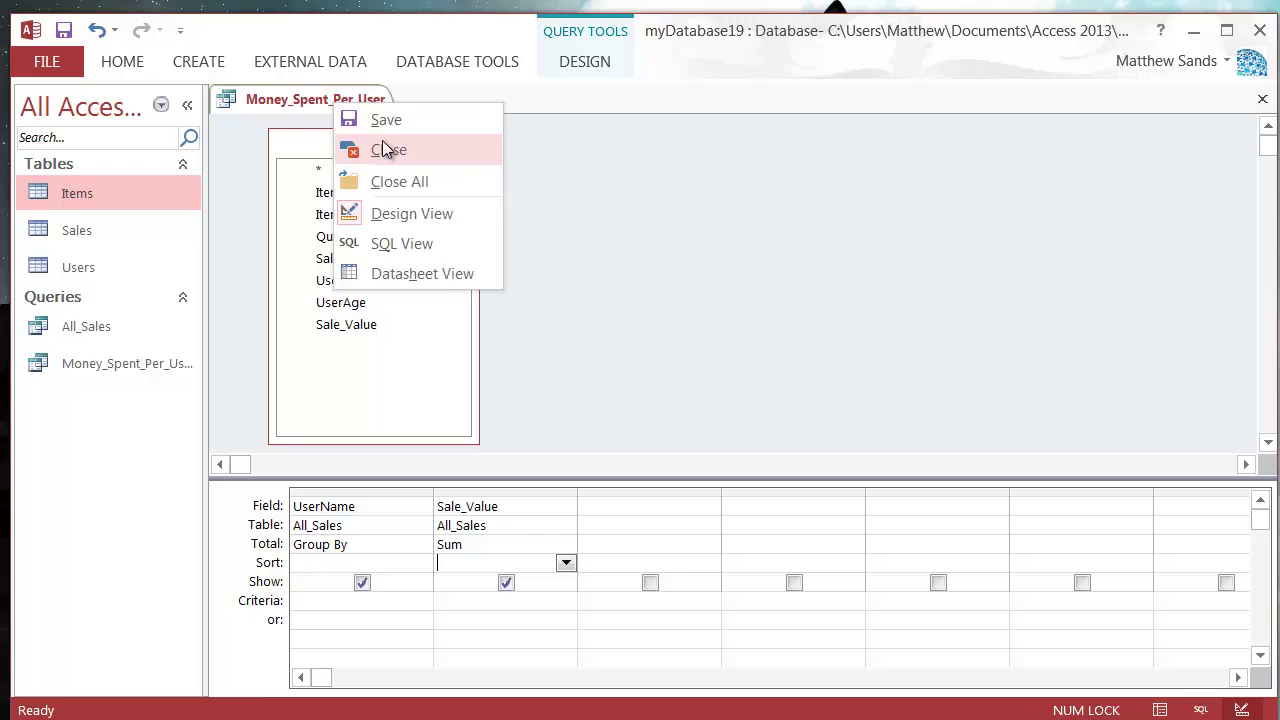
pyautogui.click(427, 277)
pyautogui.click(380, 198)
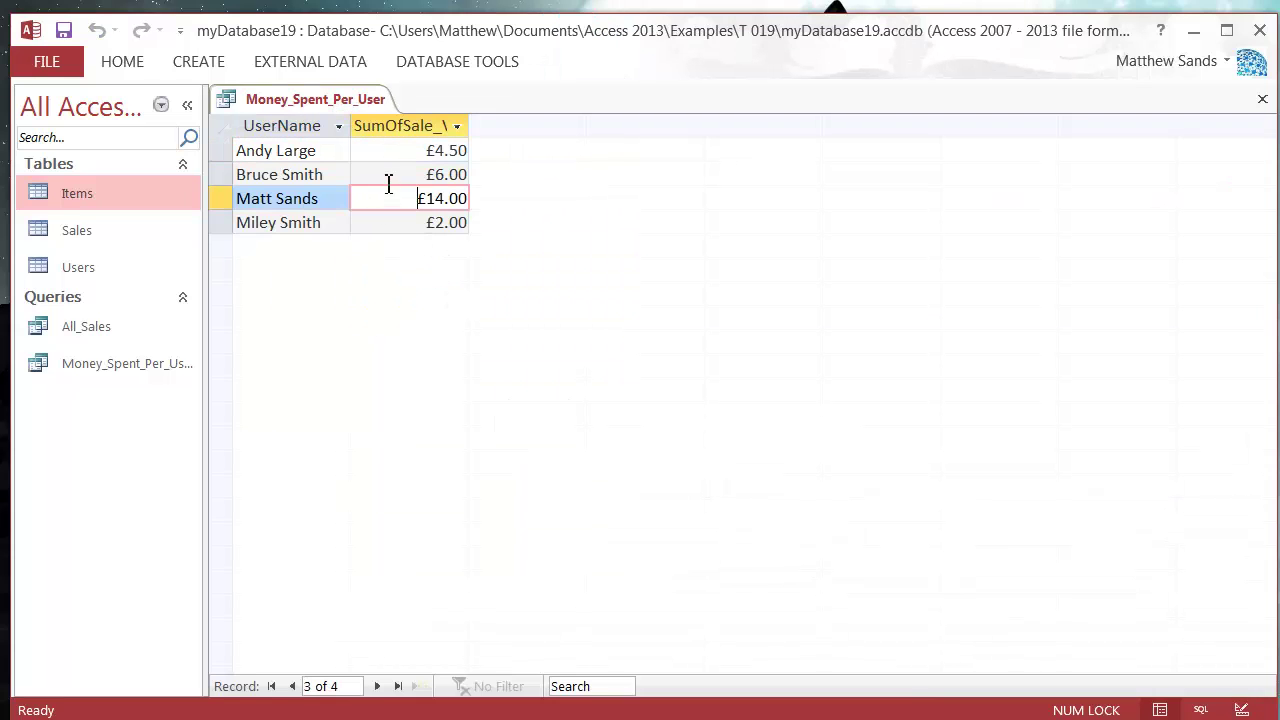
pyautogui.click(343, 174)
pyautogui.click(325, 147)
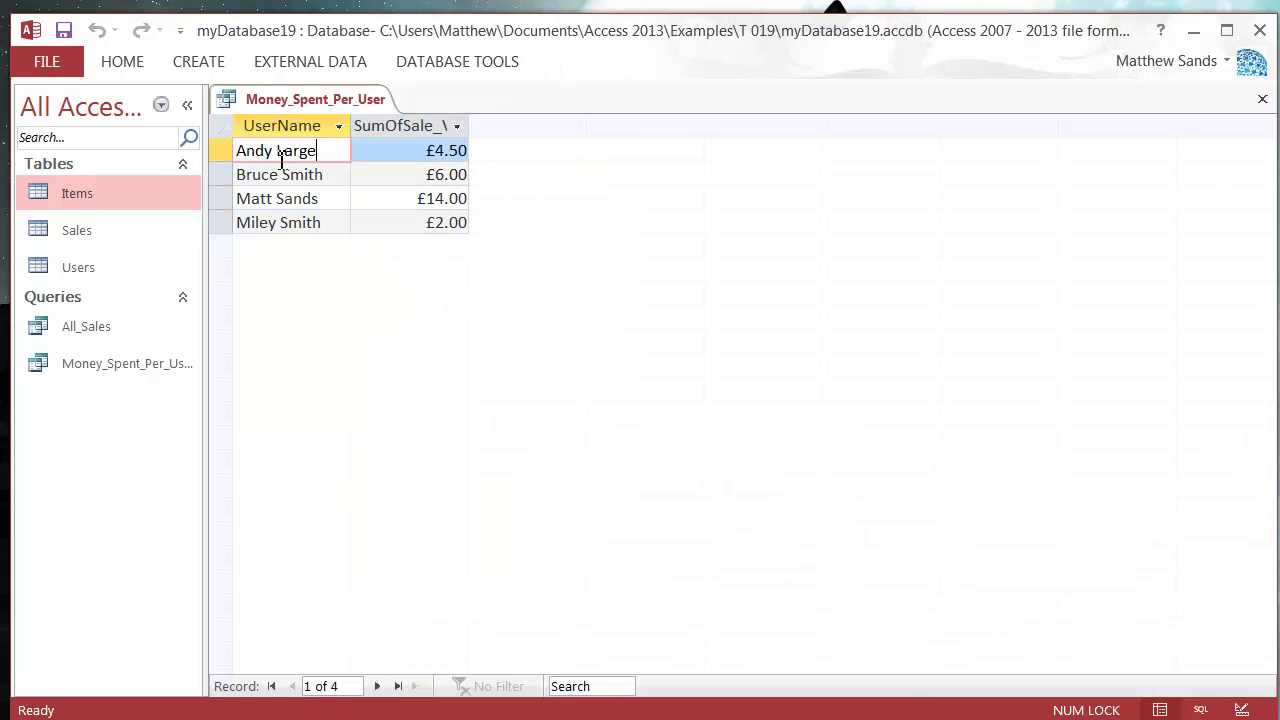
pyautogui.click(328, 177)
pyautogui.click(322, 198)
pyautogui.click(331, 222)
pyautogui.click(420, 198)
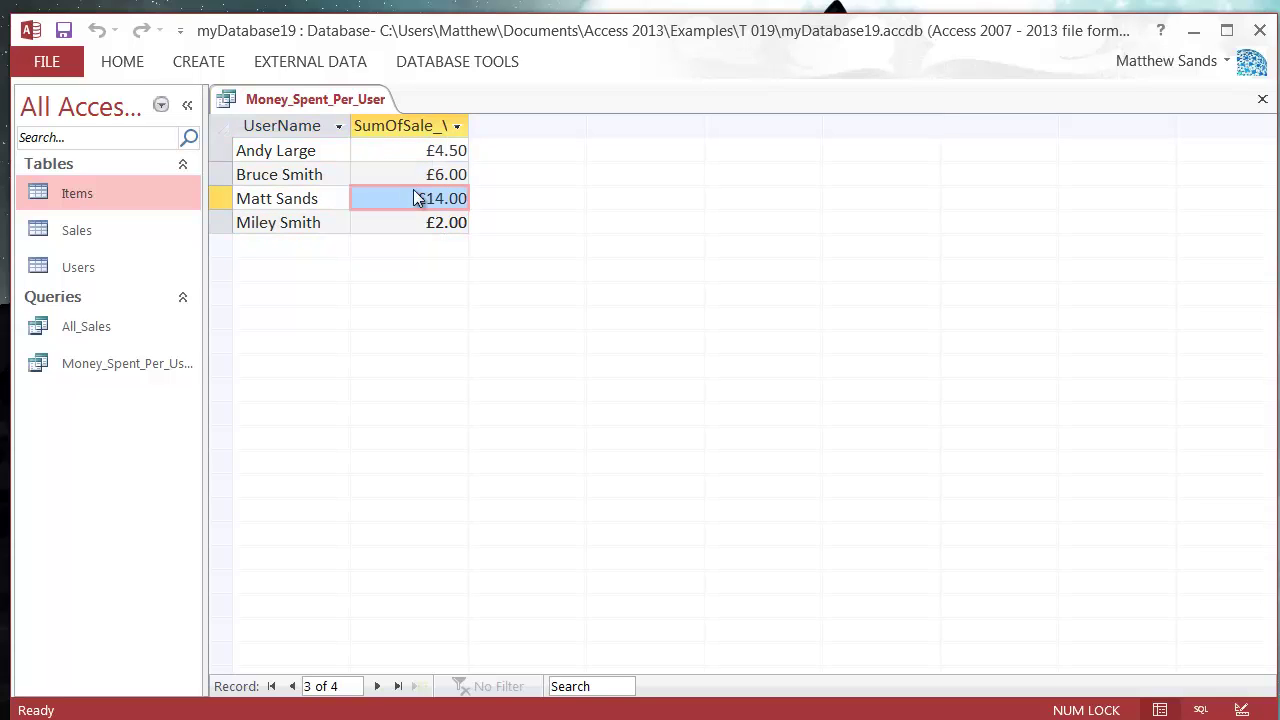
pyautogui.click(415, 174)
pyautogui.click(420, 150)
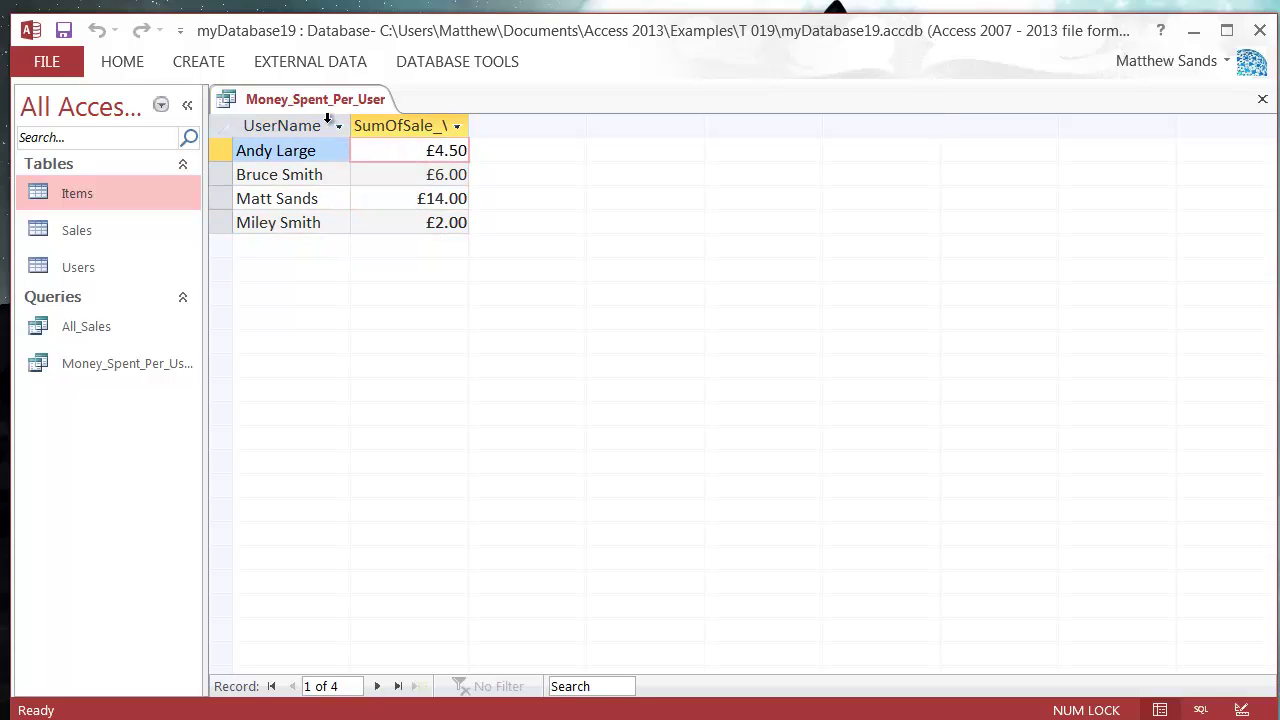
# Close the Money_Spent_Per_User query.
pyautogui.rightClick(319, 101)
pyautogui.press('Escape')
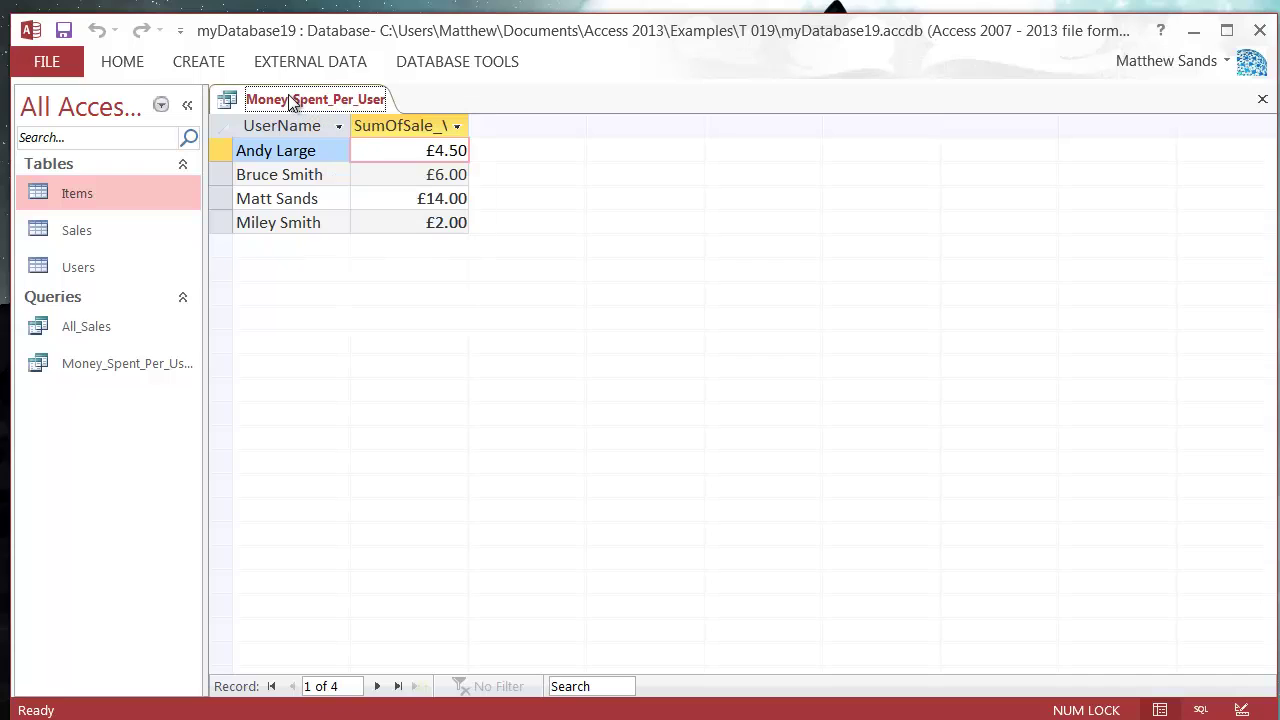
pyautogui.click(405, 175)
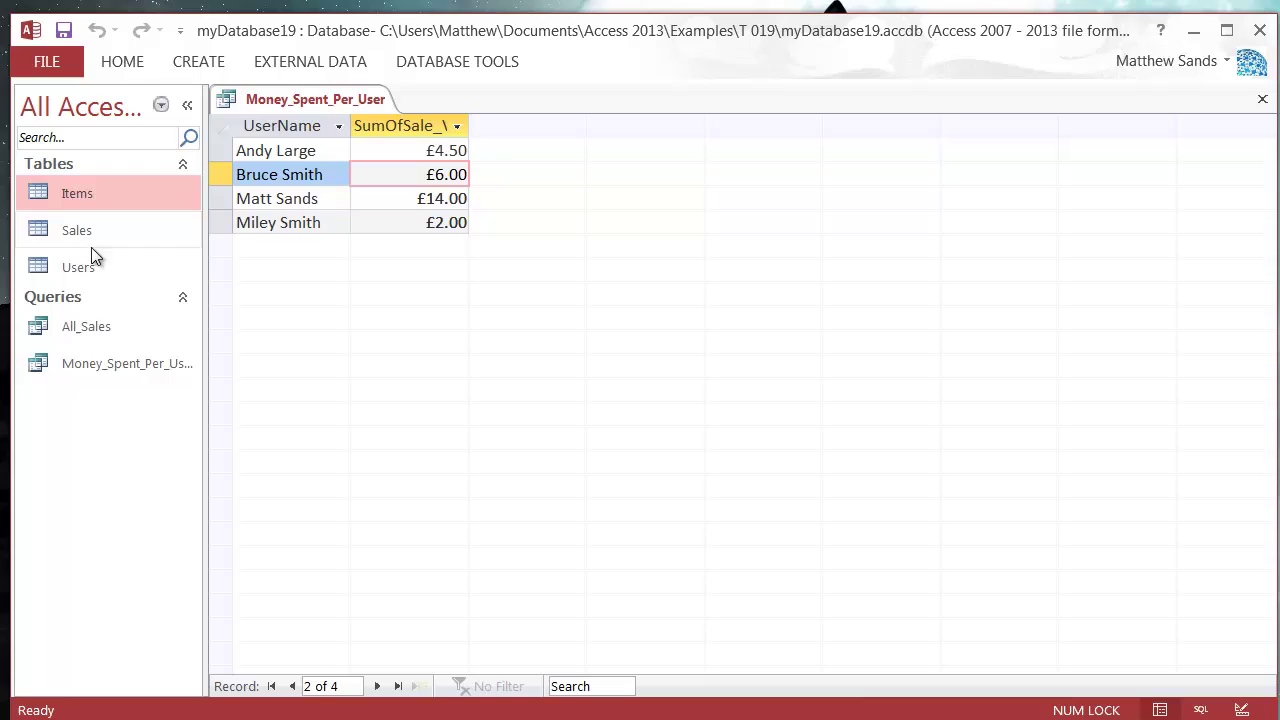
pyautogui.rightClick(290, 98)
pyautogui.click(358, 142)
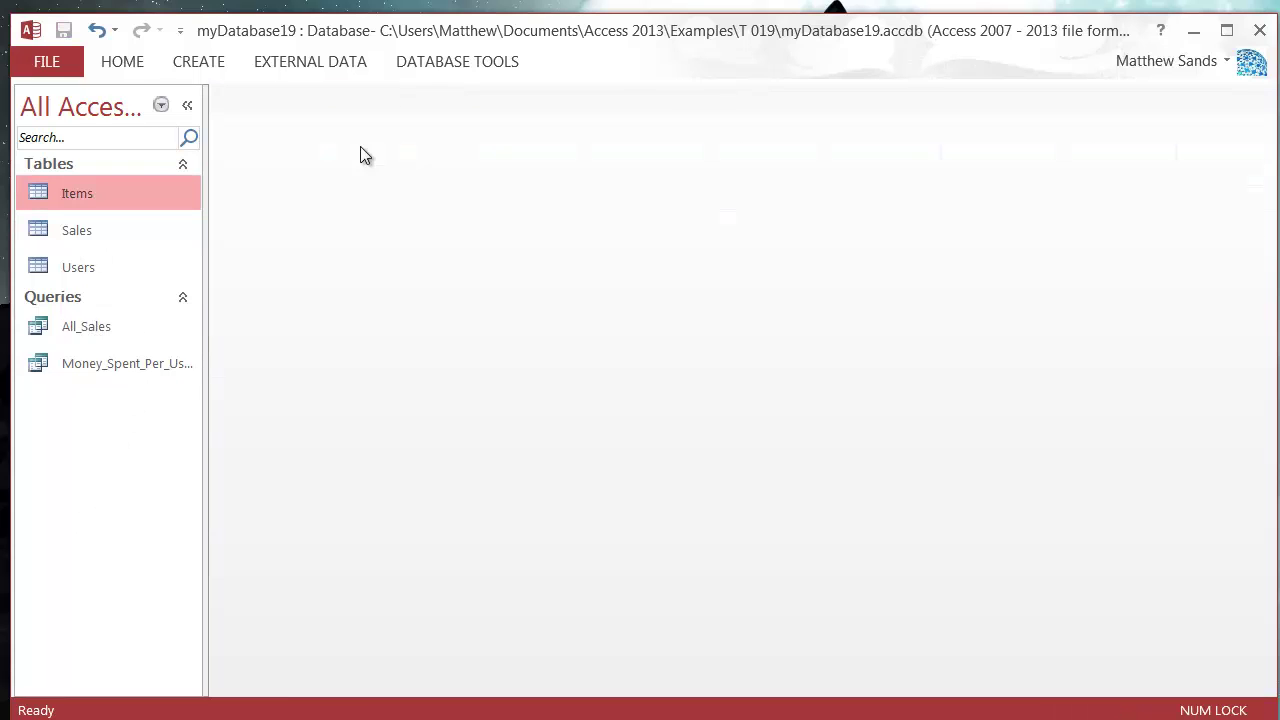
# Open the All_Sales query from the saved queries to view its records, then close it.
pyautogui.click(97, 334)
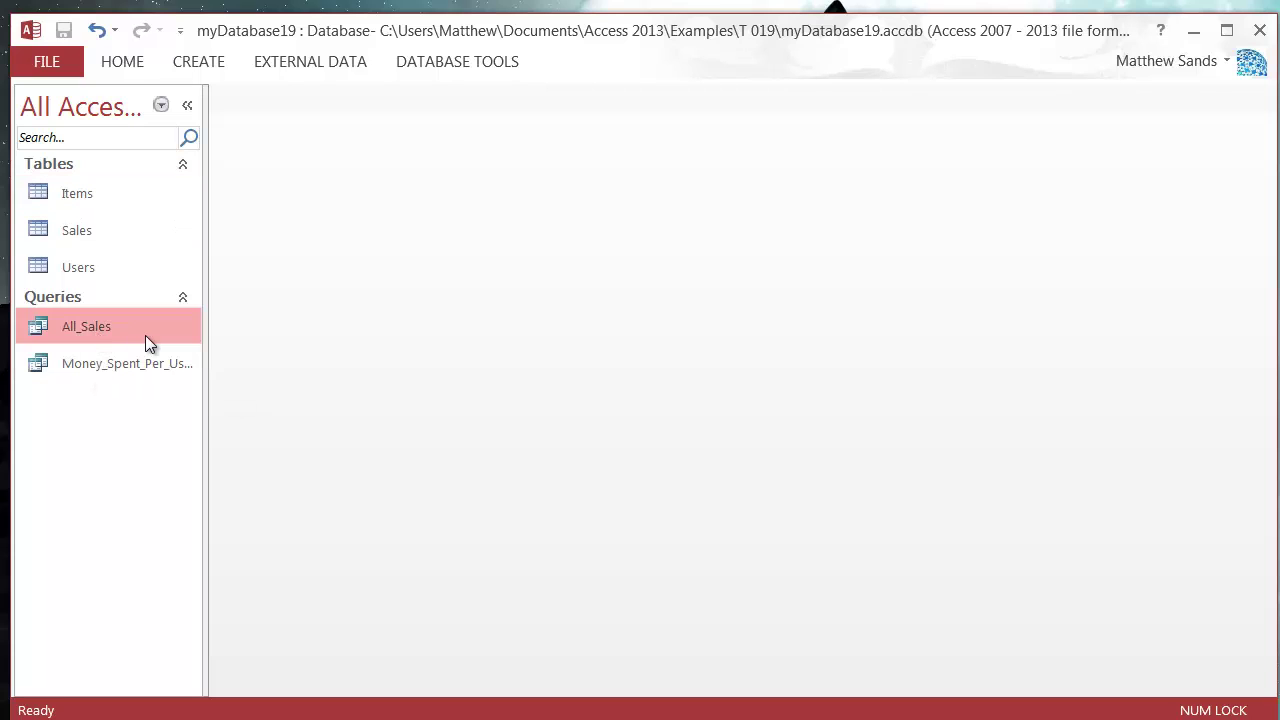
pyautogui.doubleClick(100, 326)
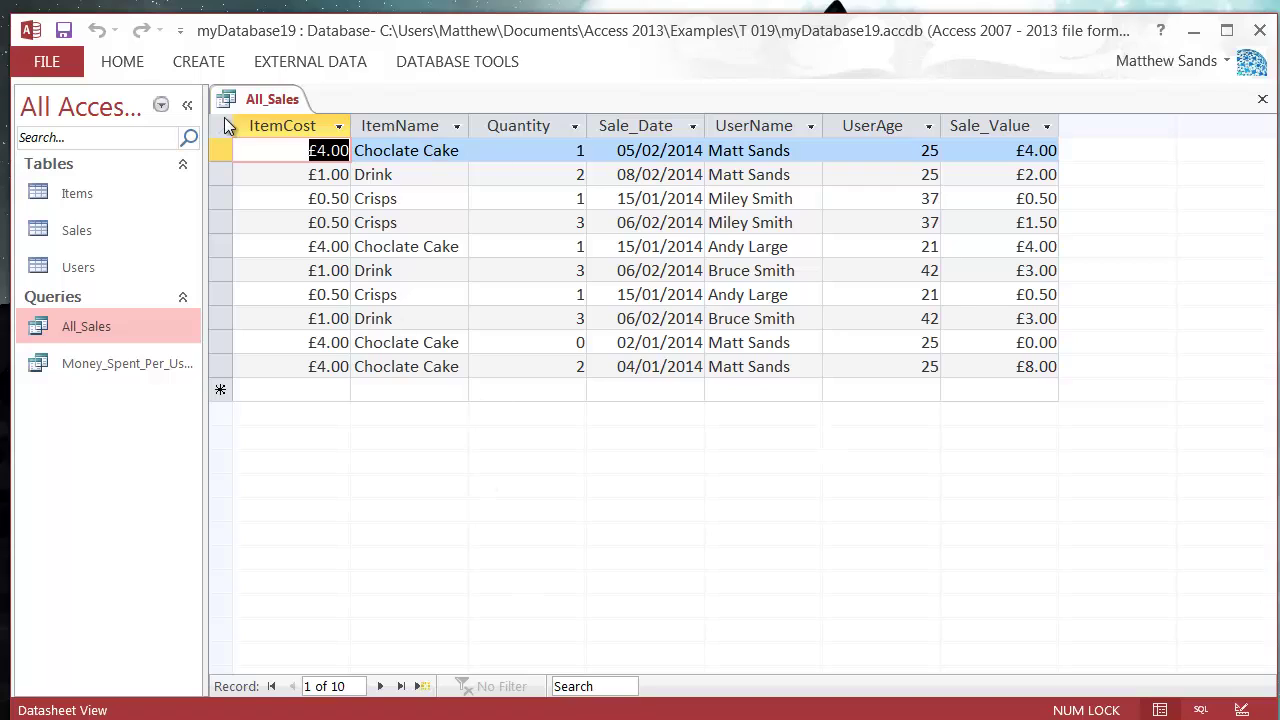
pyautogui.rightClick(293, 92)
pyautogui.click(335, 137)
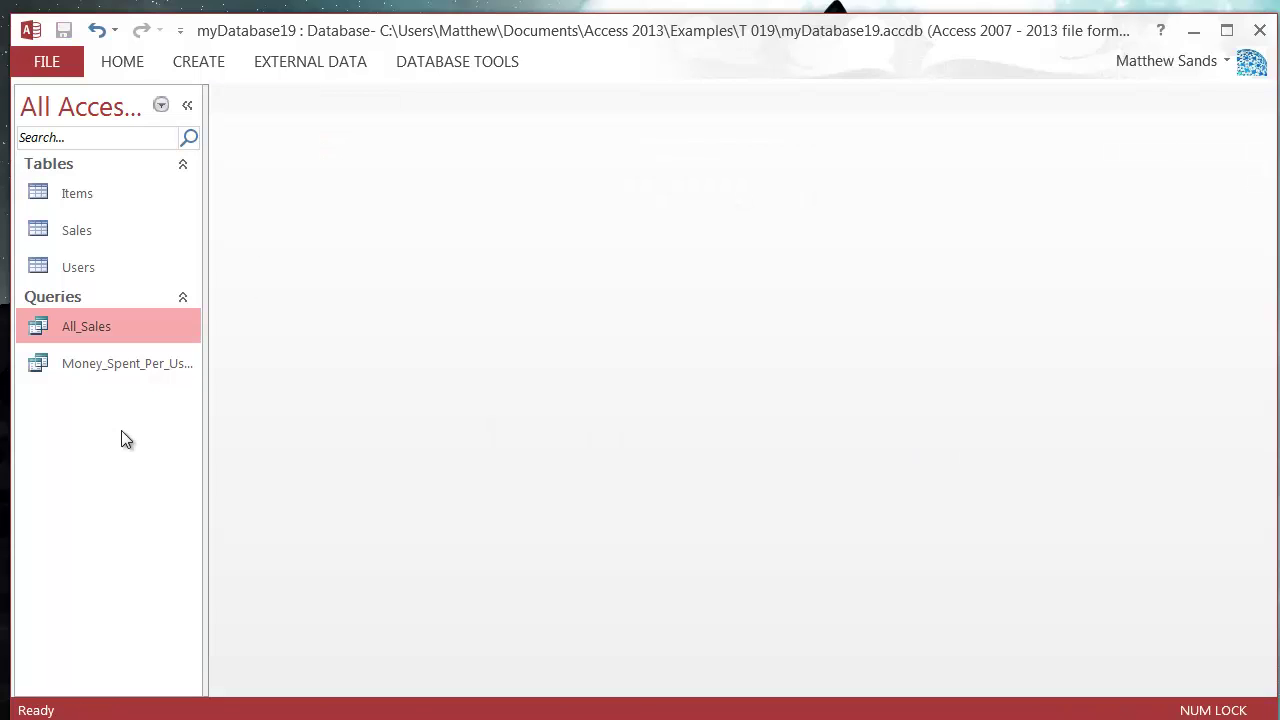
# Reopen the All_Sales query in Datasheet View, review its sales records, and close it again.
pyautogui.doubleClick(90, 321)
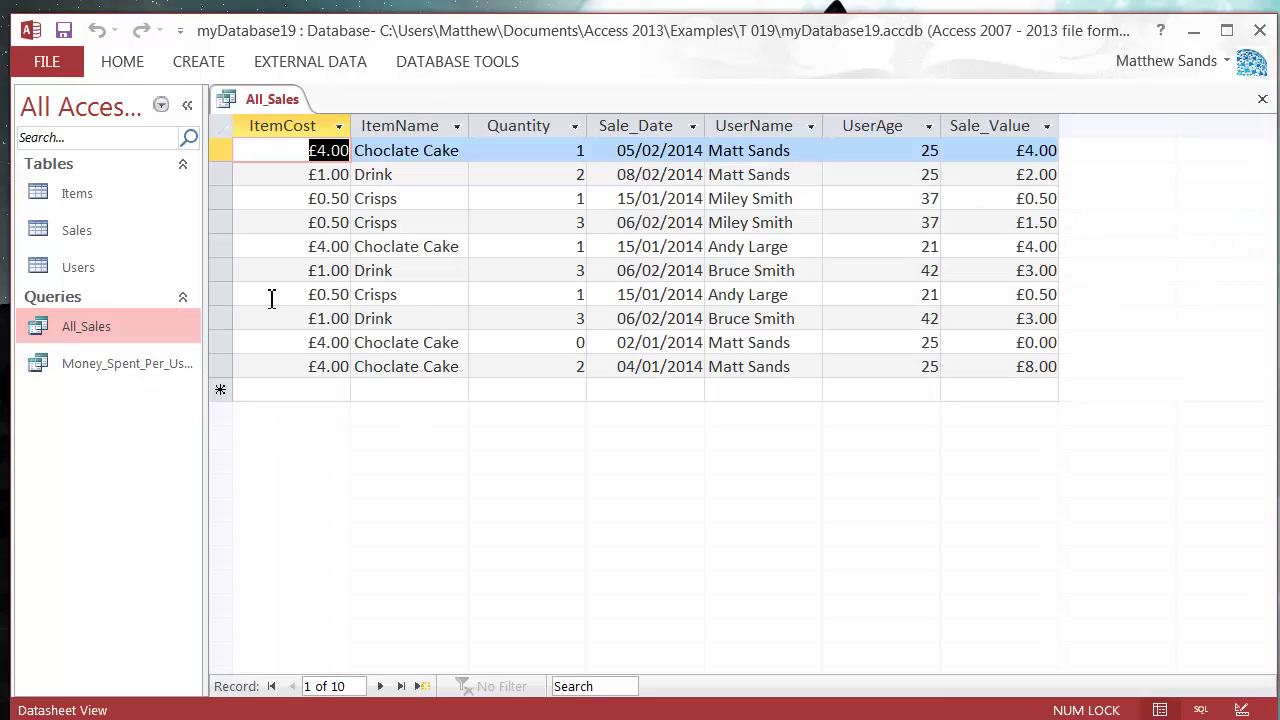
pyautogui.rightClick(104, 320)
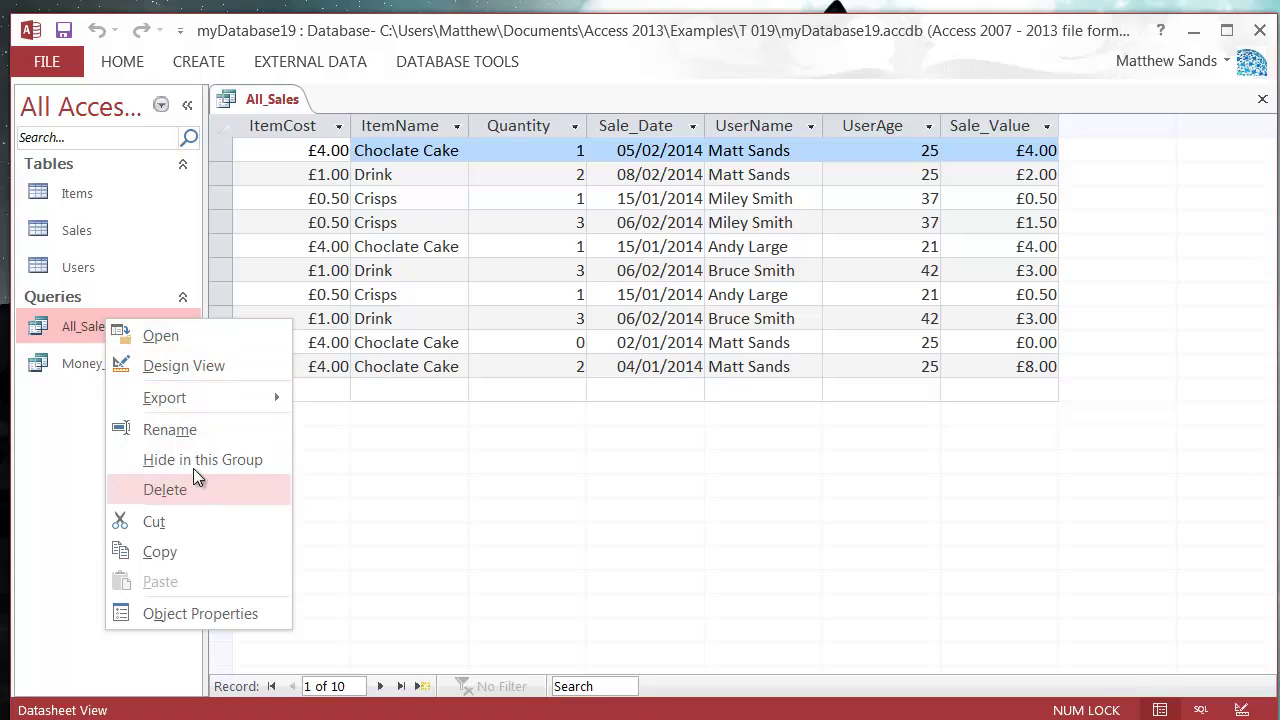
pyautogui.click(80, 328)
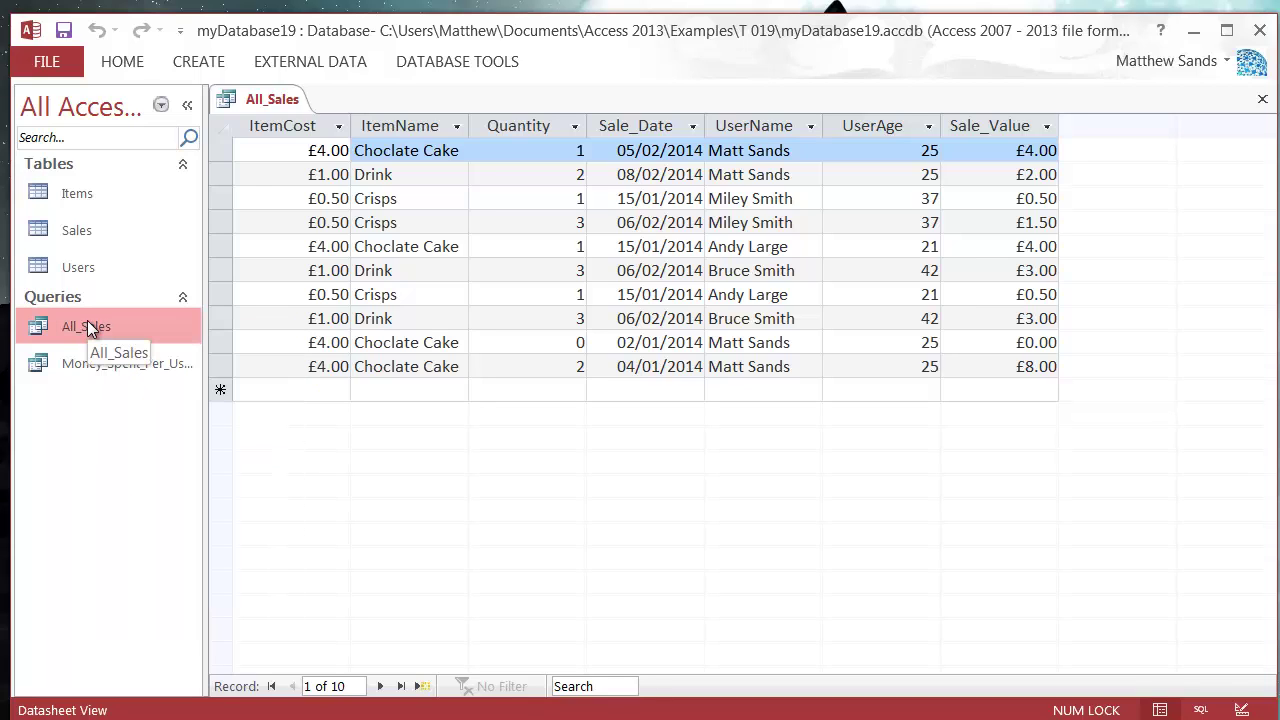
pyautogui.rightClick(278, 99)
pyautogui.click(334, 144)
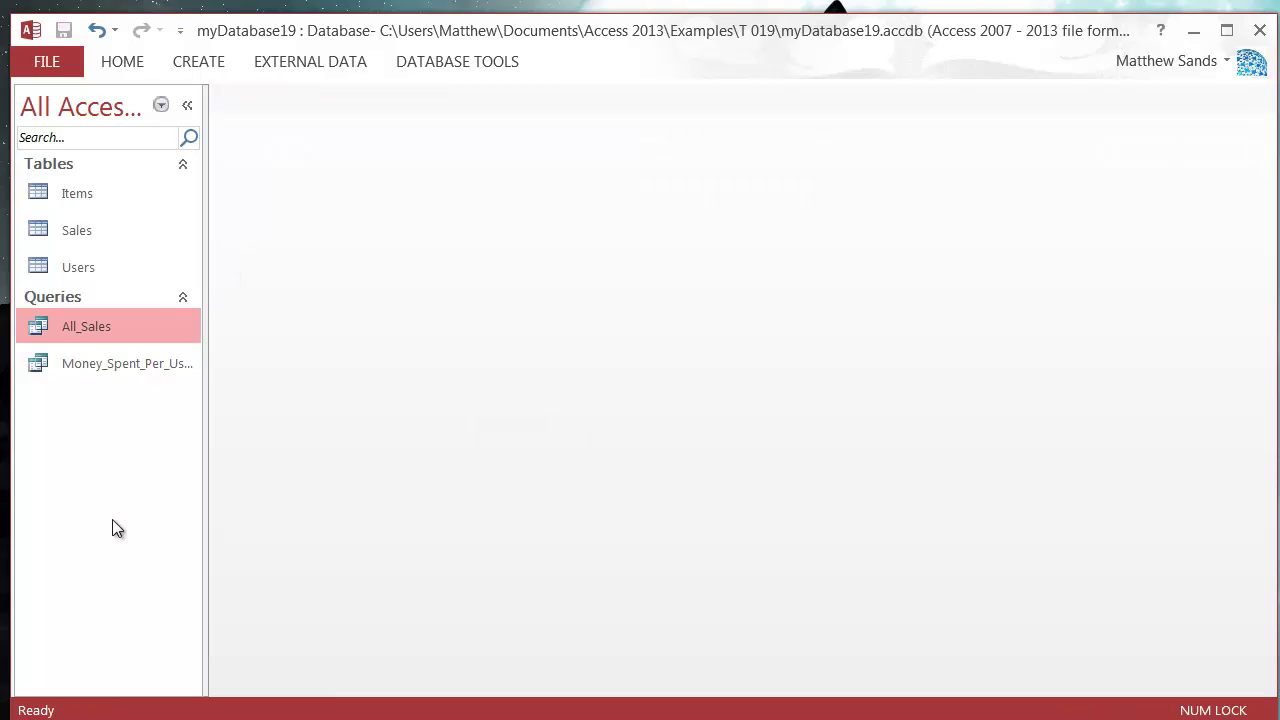
# Widen the Navigation Pane enough to fit the full name of the Money_Spent_Per_User query.
pyautogui.click(132, 360)
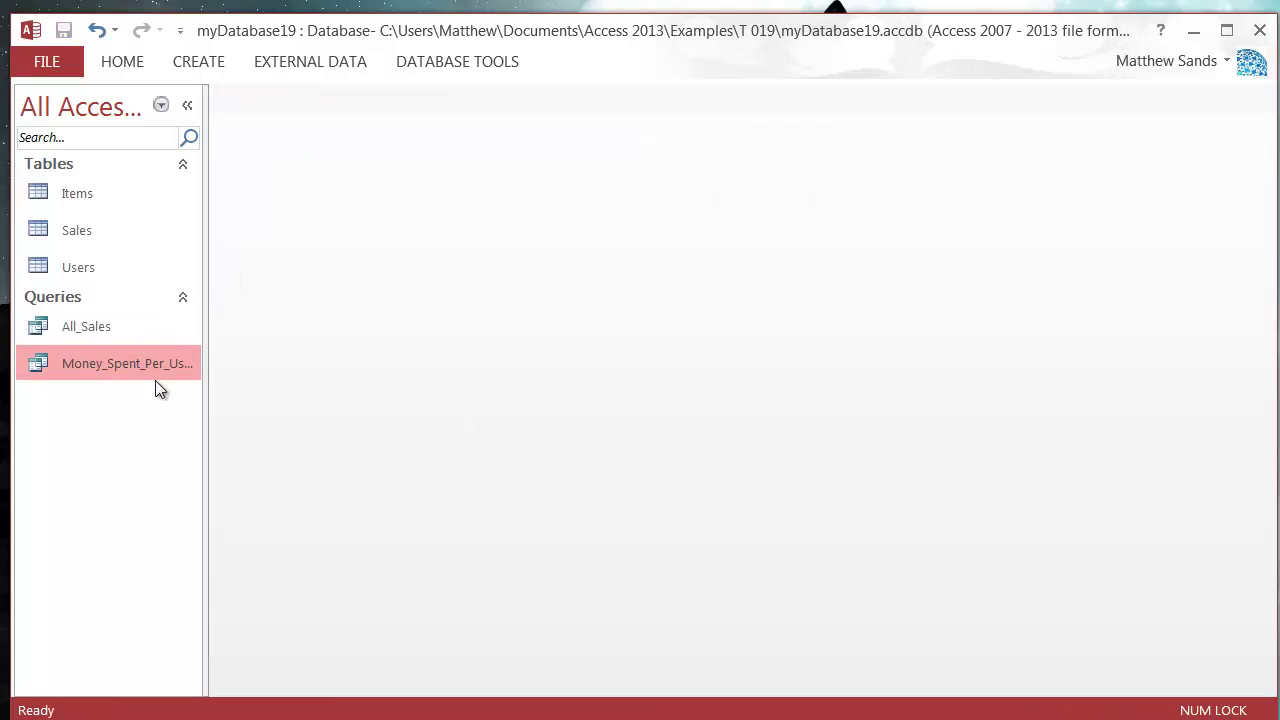
pyautogui.moveTo(203, 311); pyautogui.dragTo(268, 314)
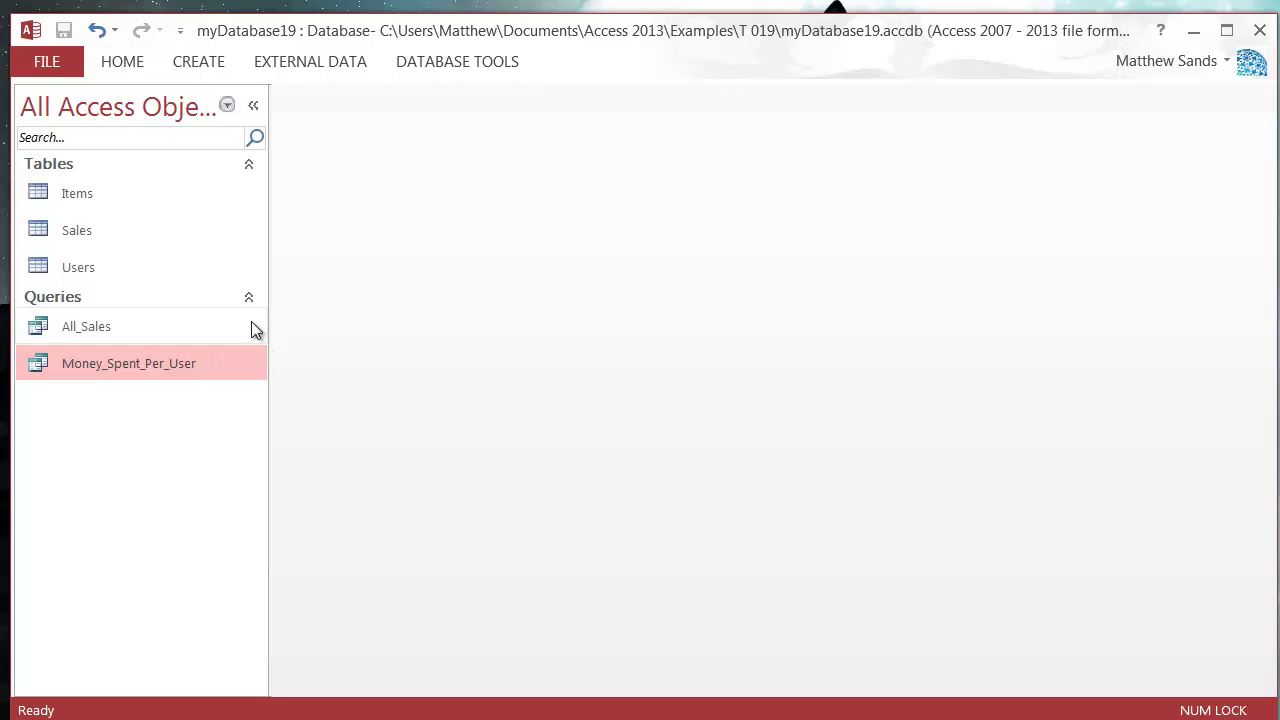
pyautogui.click(146, 326)
pyautogui.click(151, 370)
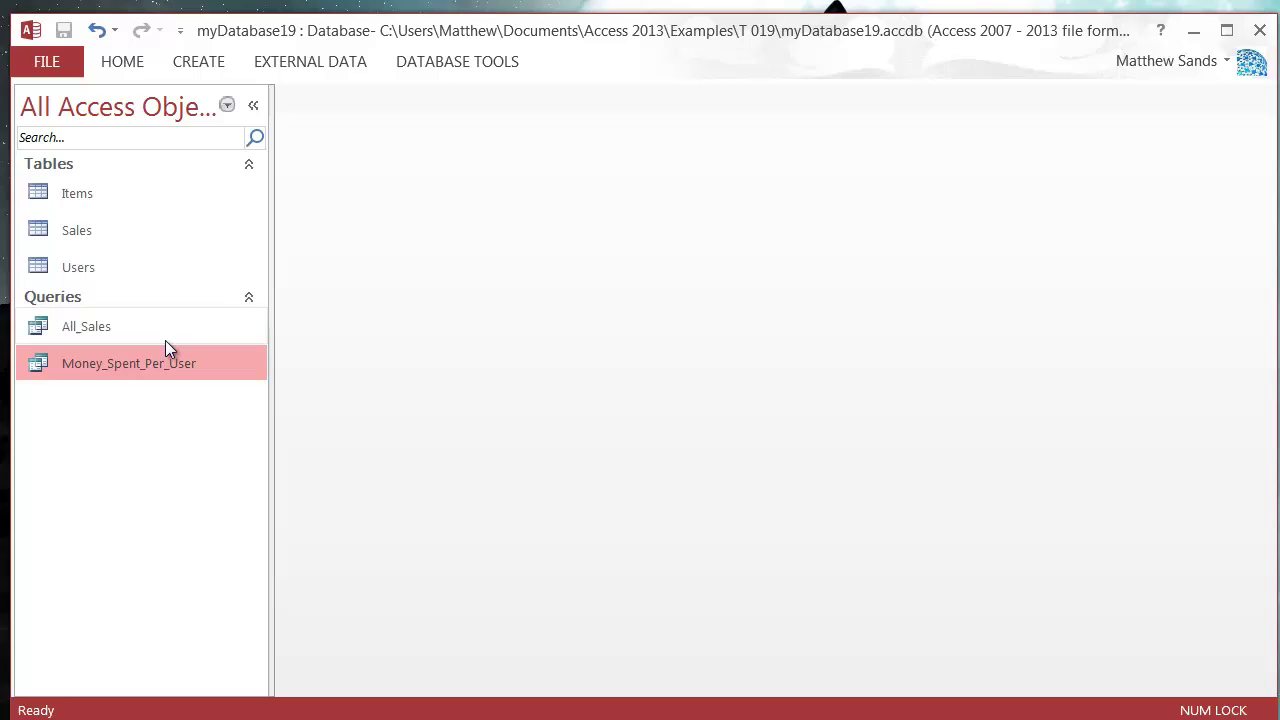
pyautogui.click(165, 338)
pyautogui.click(152, 366)
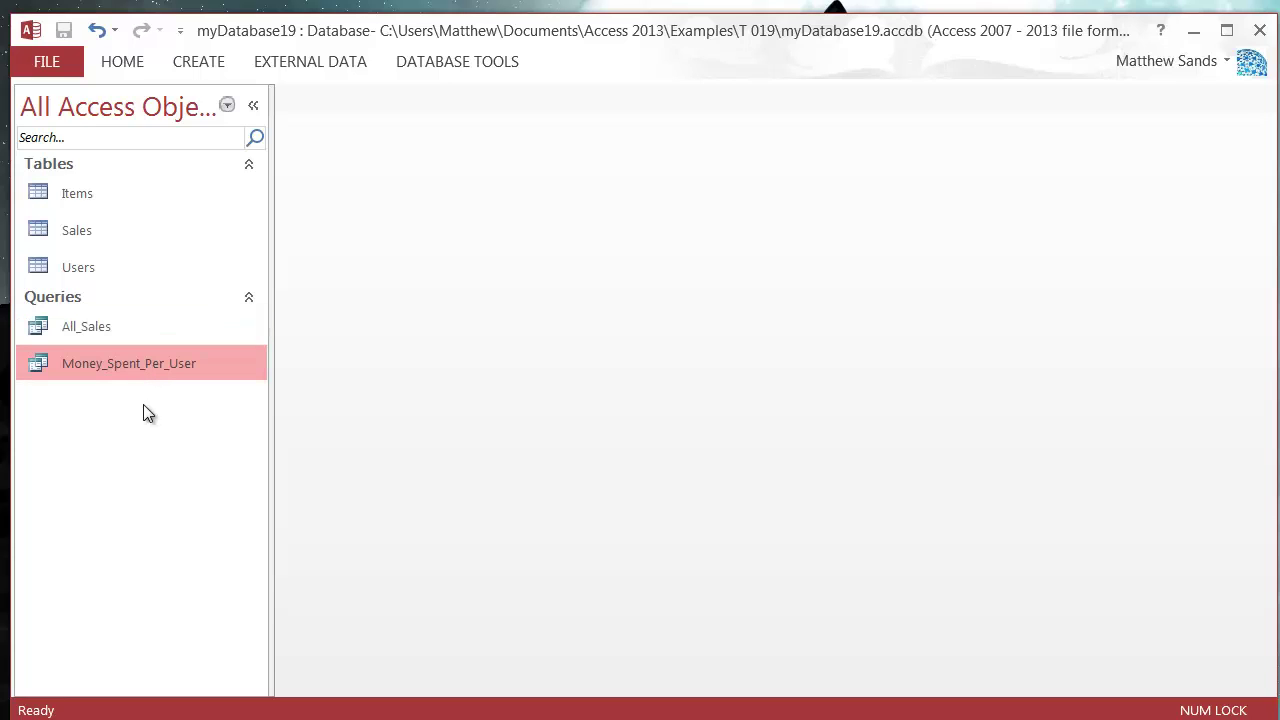